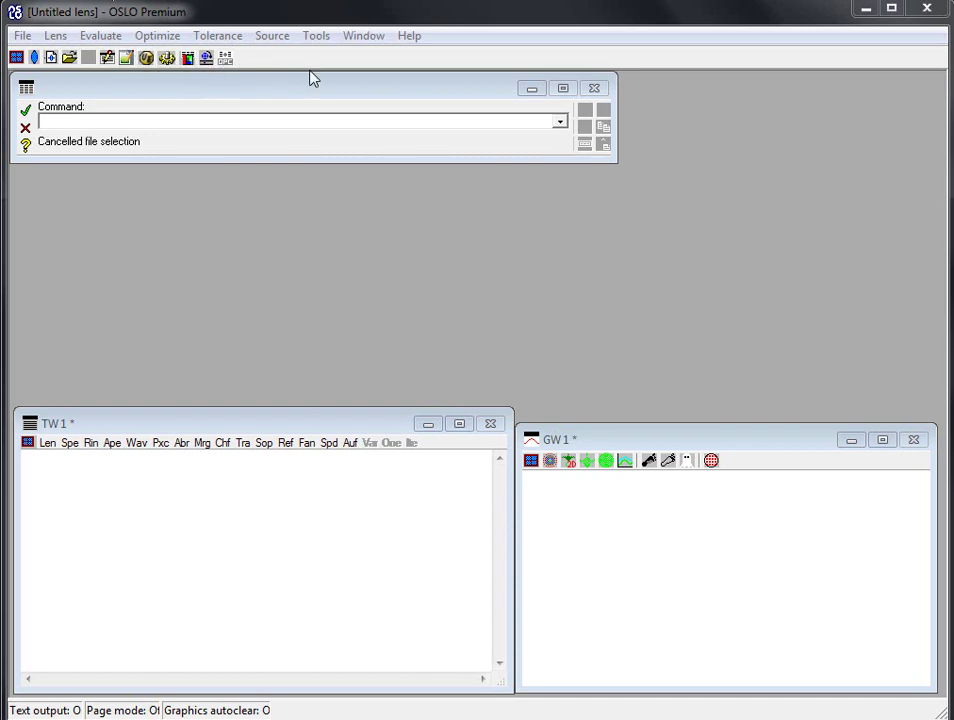
Browse the Optimize support routines command lists, then dismiss them.
{"action": "left_click", "coordinate": [152, 37]}
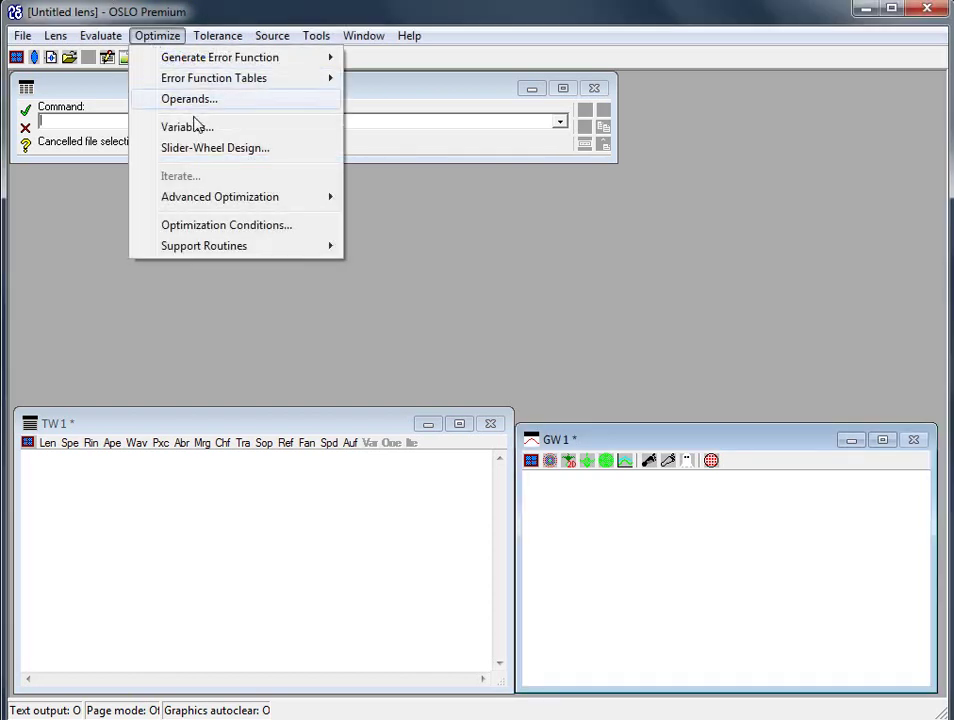
{"action": "mouse_move", "coordinate": [234, 247]}
{"action": "mouse_move", "coordinate": [379, 251]}
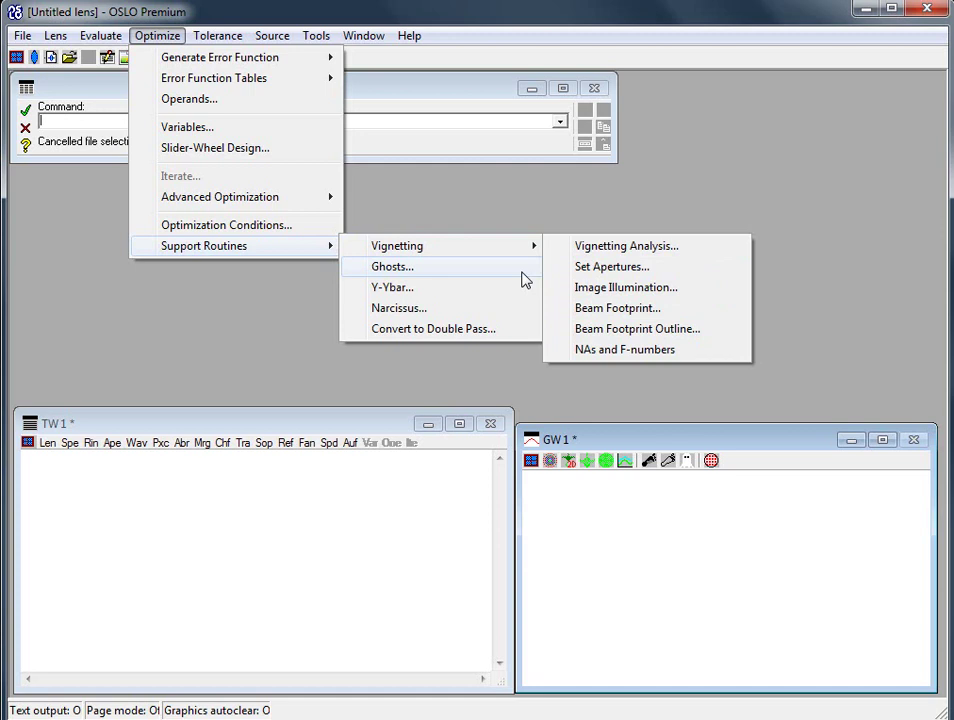
{"action": "left_click", "coordinate": [192, 318]}
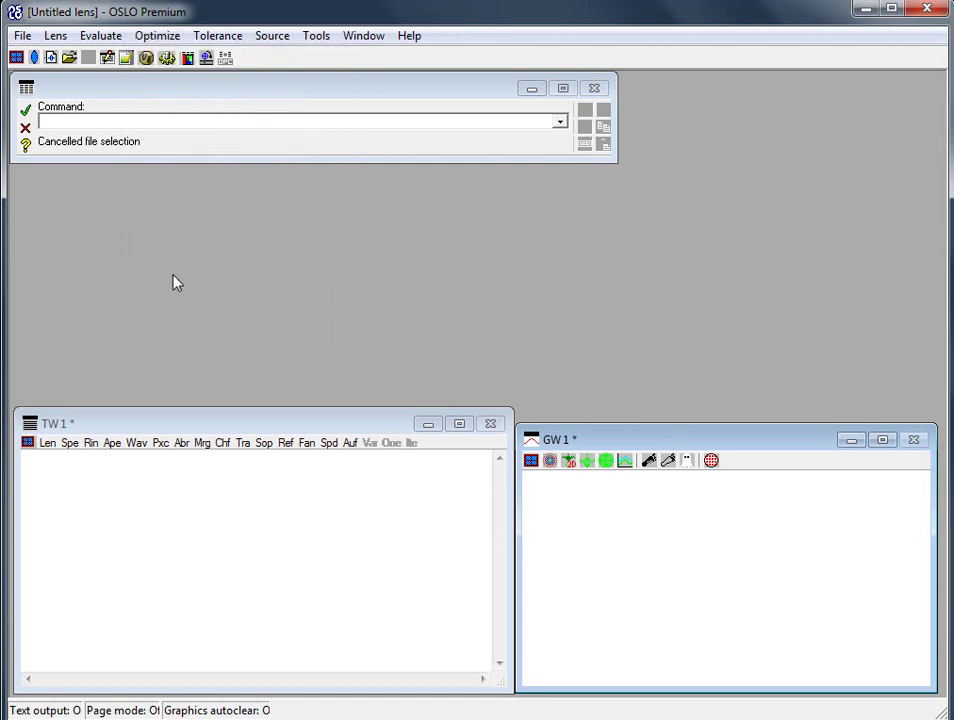
Search OSLO Help for 'footprt' and view the Beam Footprint Analysis topic.
{"action": "left_click", "coordinate": [410, 36]}
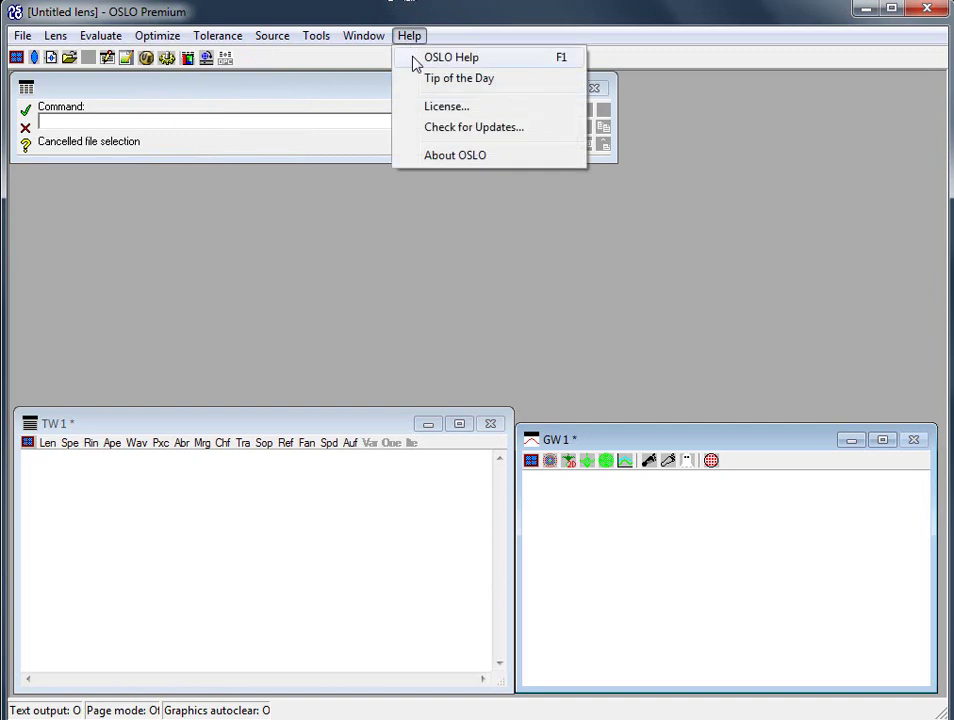
{"action": "left_click", "coordinate": [450, 57]}
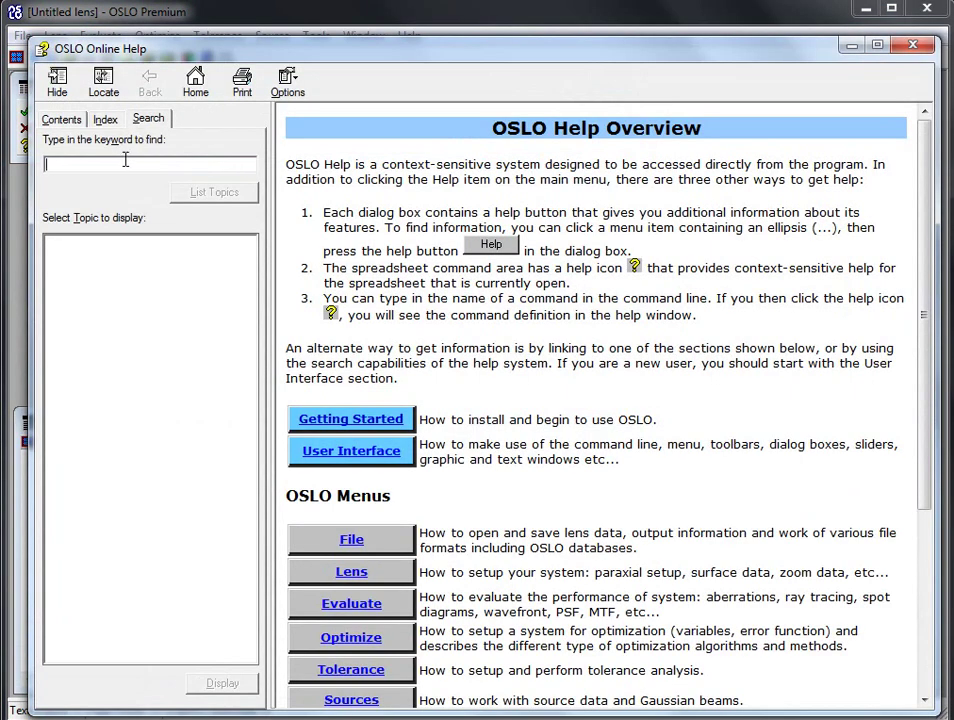
{"action": "type", "text": "footprt"}
{"action": "key", "text": "Return"}
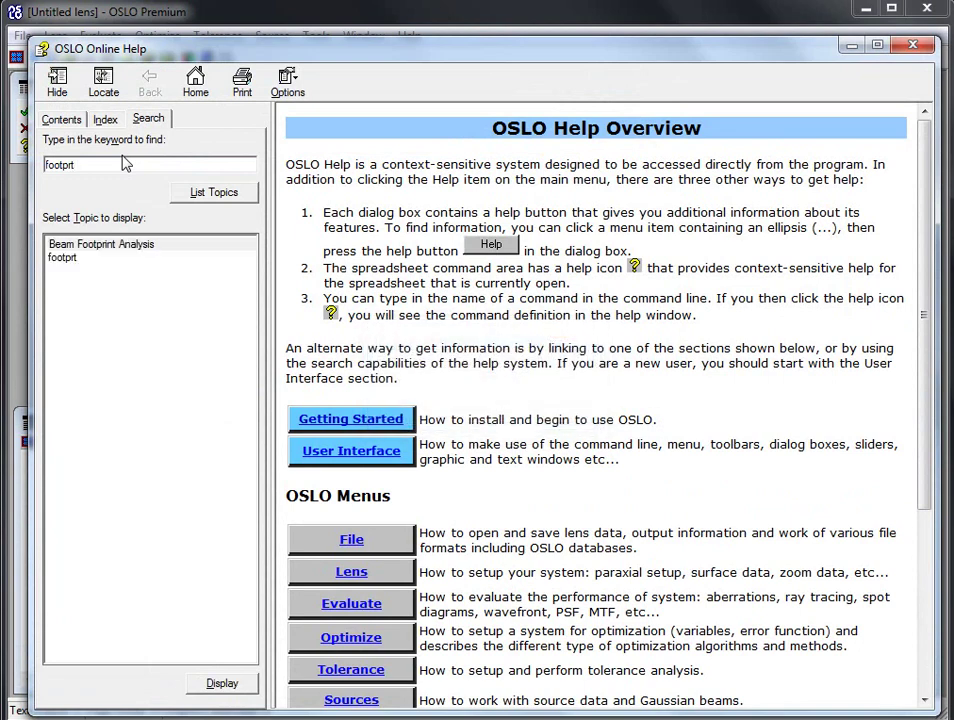
{"action": "double_click", "coordinate": [89, 259]}
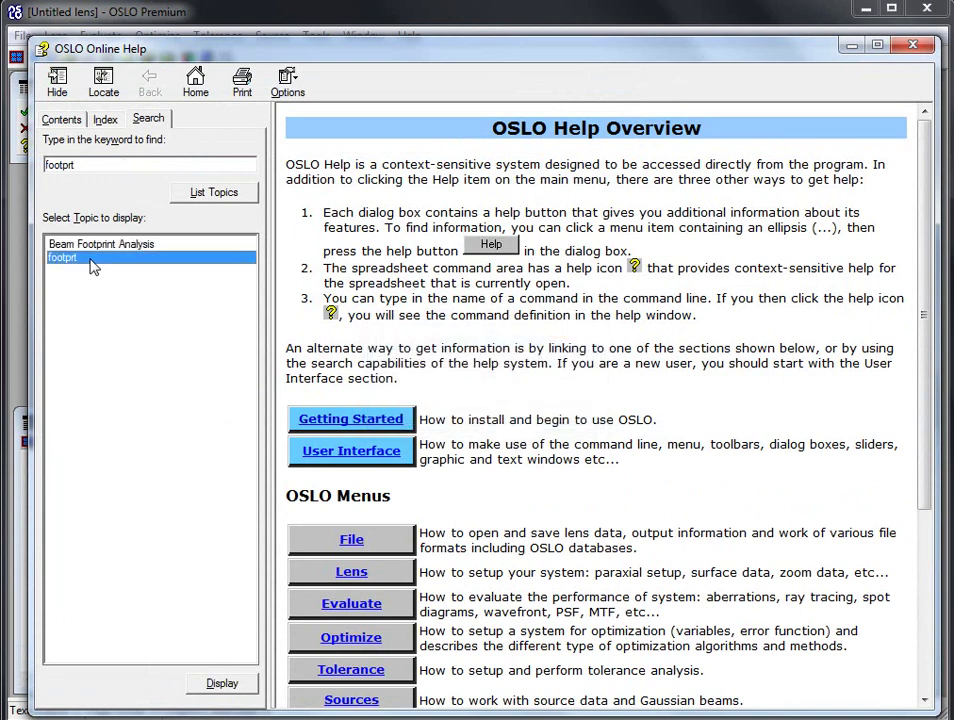
{"action": "double_click", "coordinate": [105, 247]}
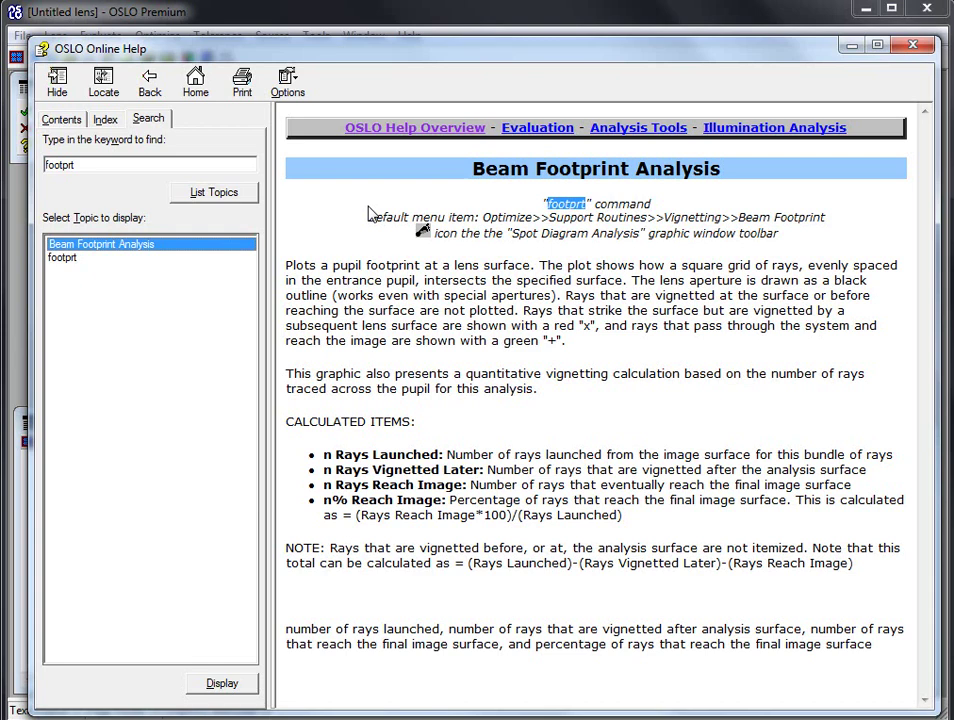
Change the help search keyword to 'footpro' and display its command page.
{"action": "left_click", "coordinate": [130, 165]}
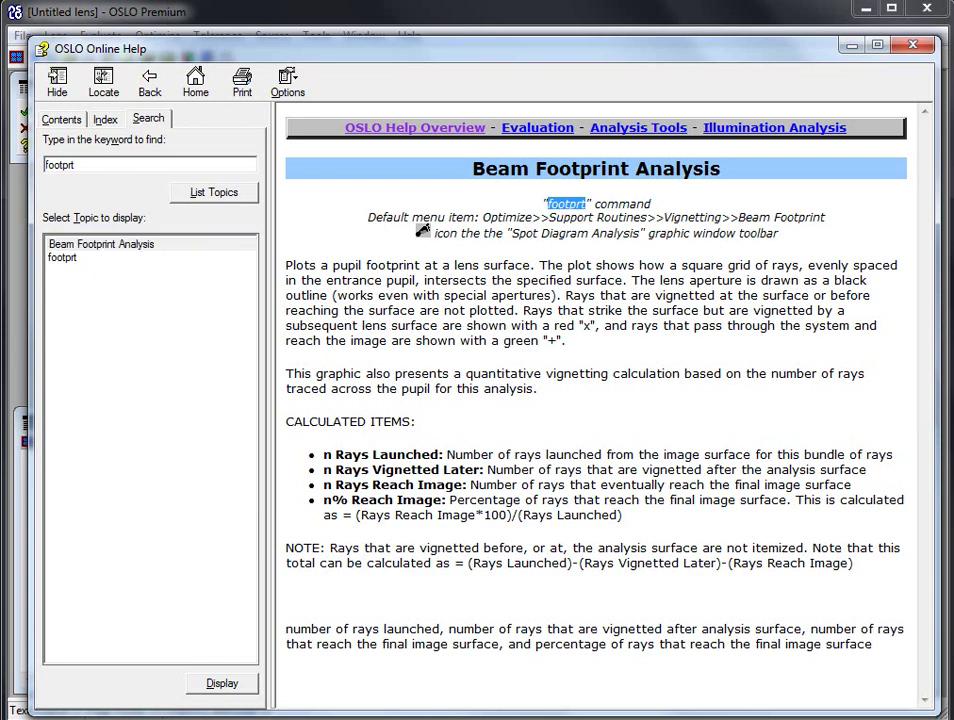
{"action": "double_click", "coordinate": [130, 165]}
{"action": "type", "text": "footpr"}
{"action": "key", "text": "BackSpace"}
{"action": "key", "text": "BackSpace"}
{"action": "type", "text": "tpro"}
{"action": "double_click", "coordinate": [80, 246]}
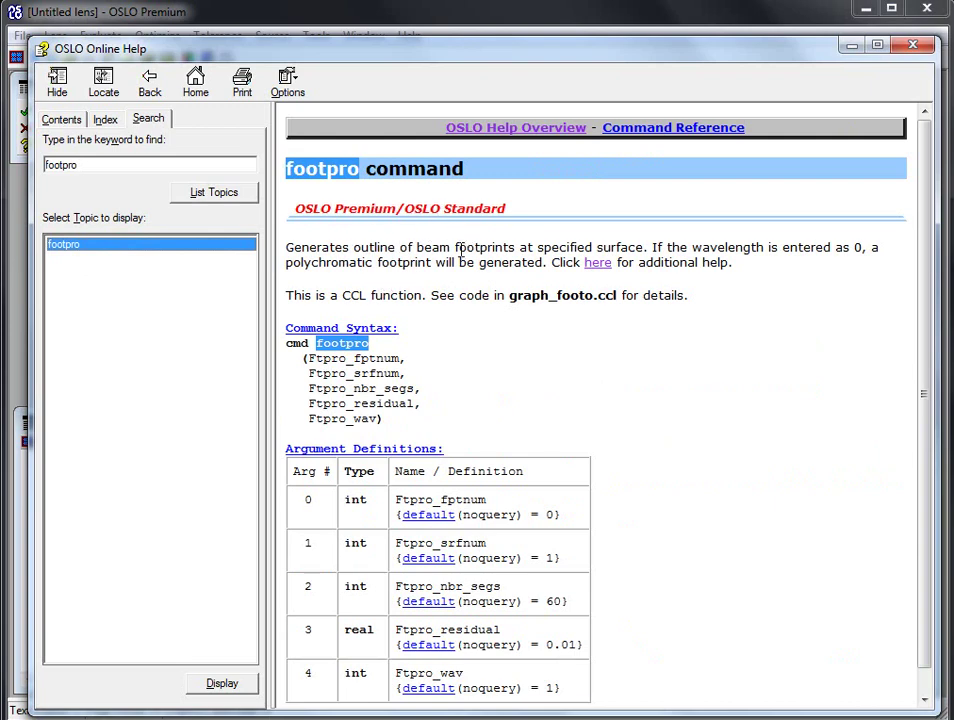
Close OSLO Online Help and keep the GW1 toolbar set to Spot Diagram tools.
{"action": "left_click", "coordinate": [912, 46]}
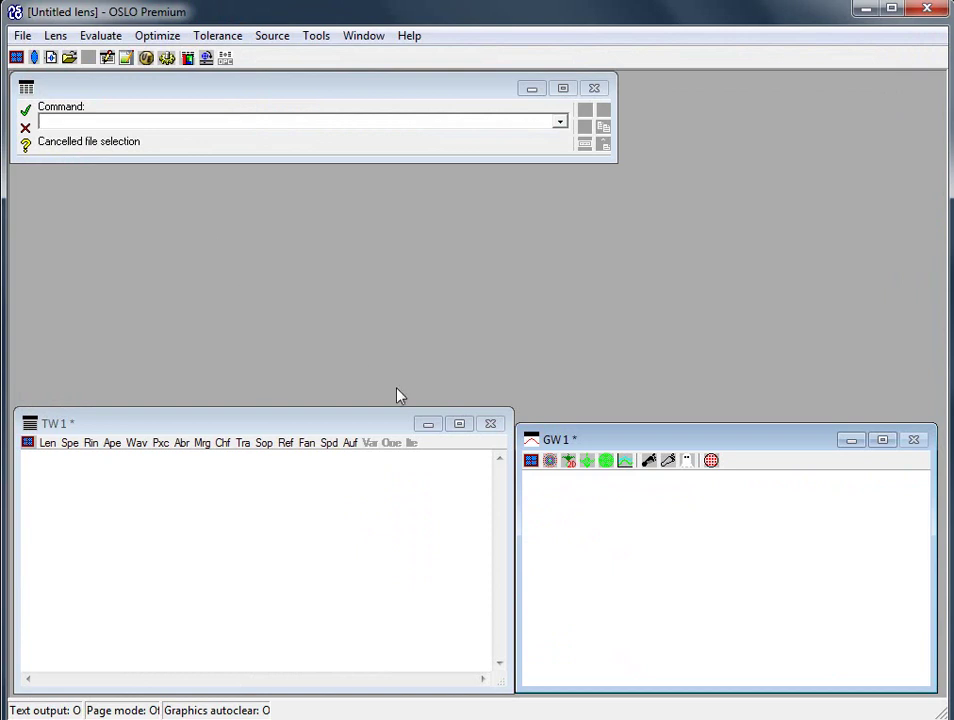
{"action": "left_click", "coordinate": [532, 463]}
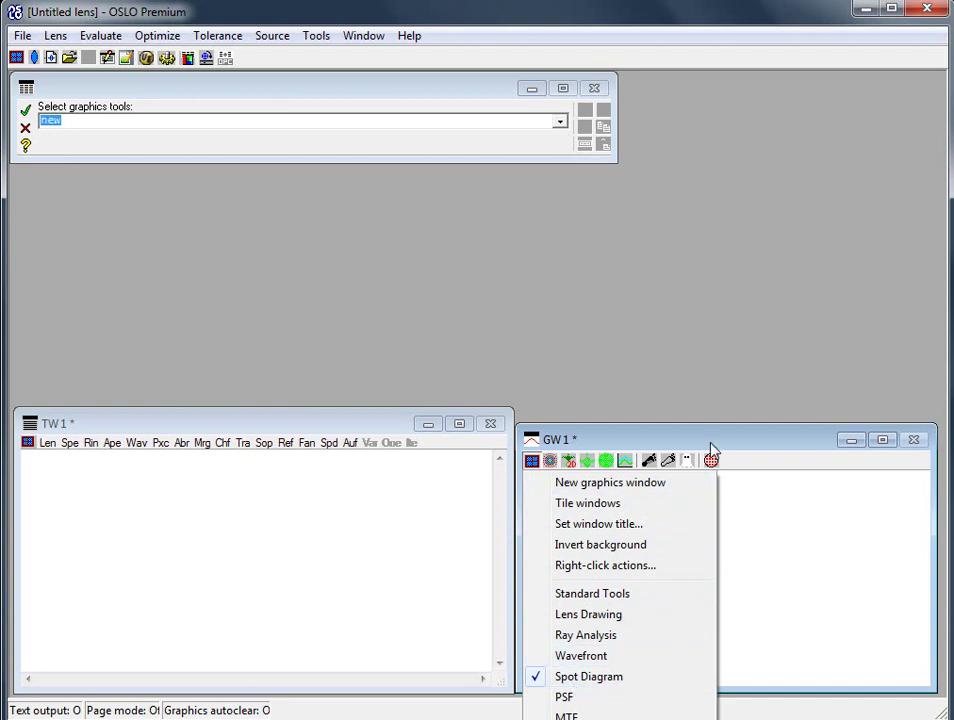
{"action": "left_click", "coordinate": [735, 438]}
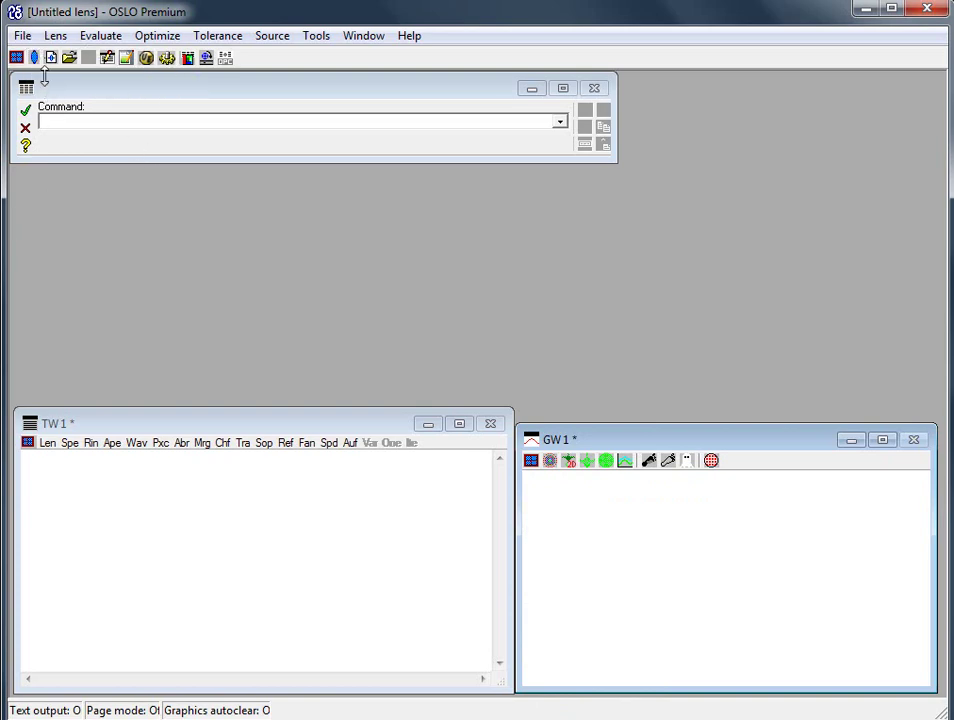
Load demotrip.len, switch GW1 to Standard Tools, draw the plan view, and turn autodraw off.
{"action": "left_click", "coordinate": [69, 57]}
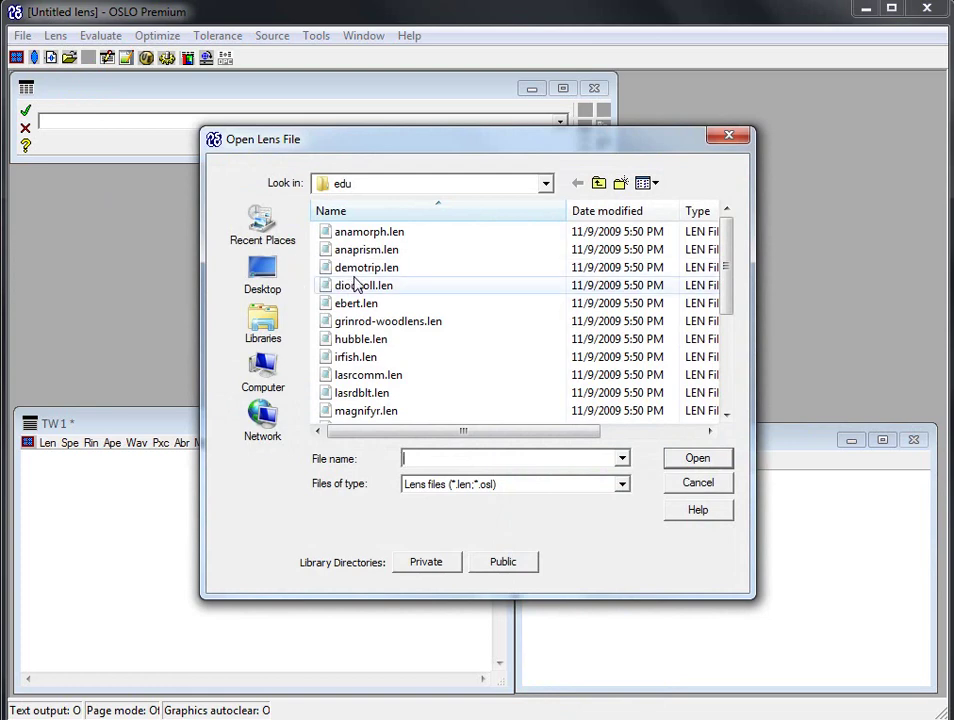
{"action": "double_click", "coordinate": [336, 266]}
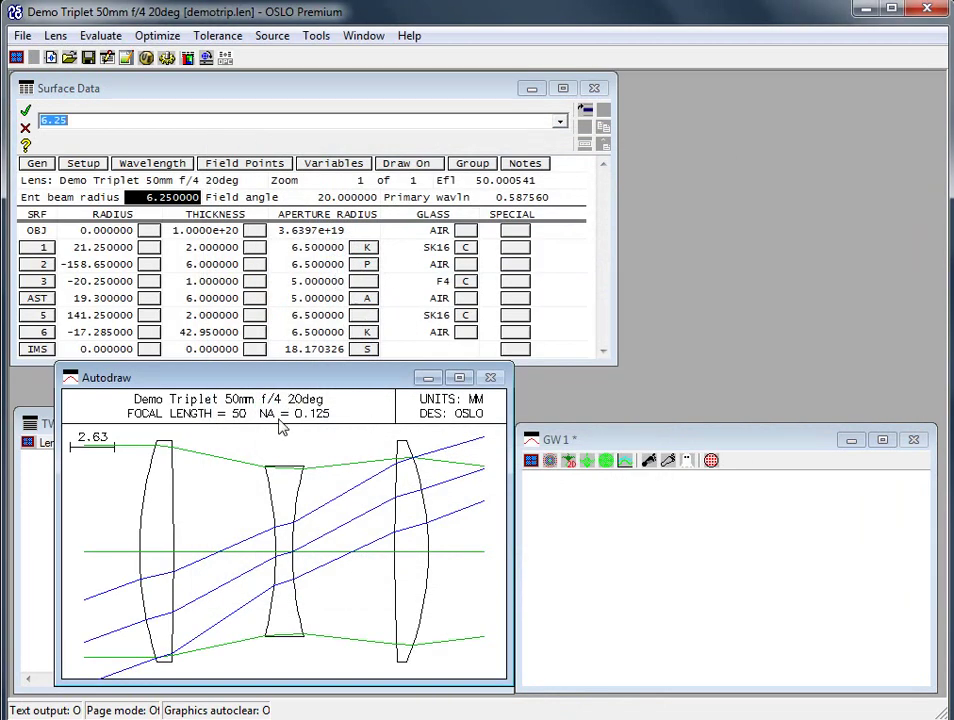
{"action": "left_click", "coordinate": [531, 460]}
{"action": "left_click", "coordinate": [604, 598]}
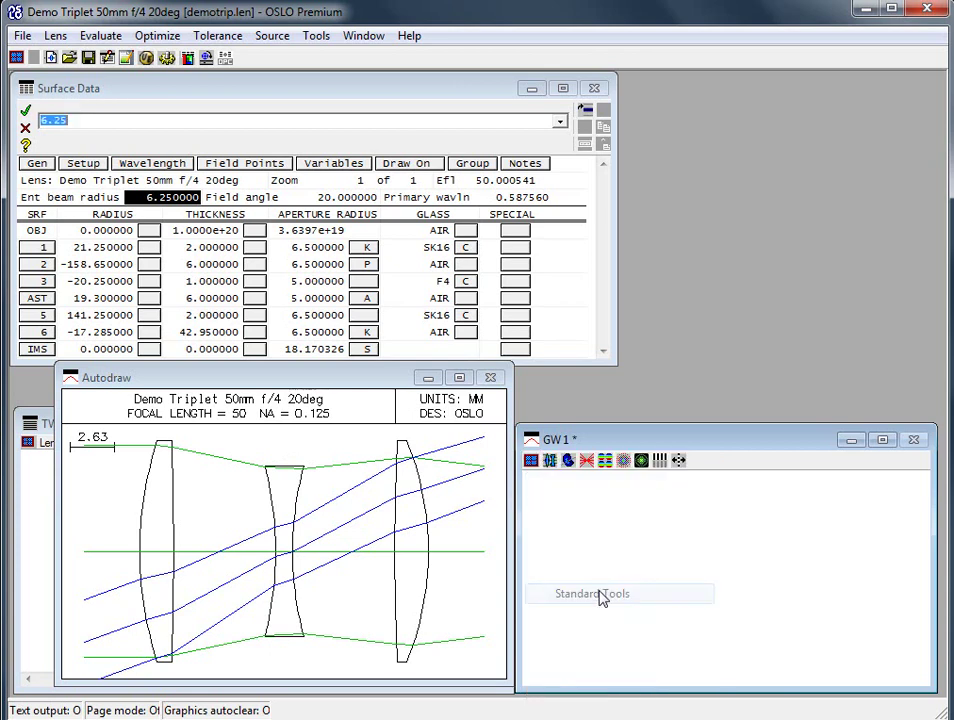
{"action": "left_click", "coordinate": [551, 461]}
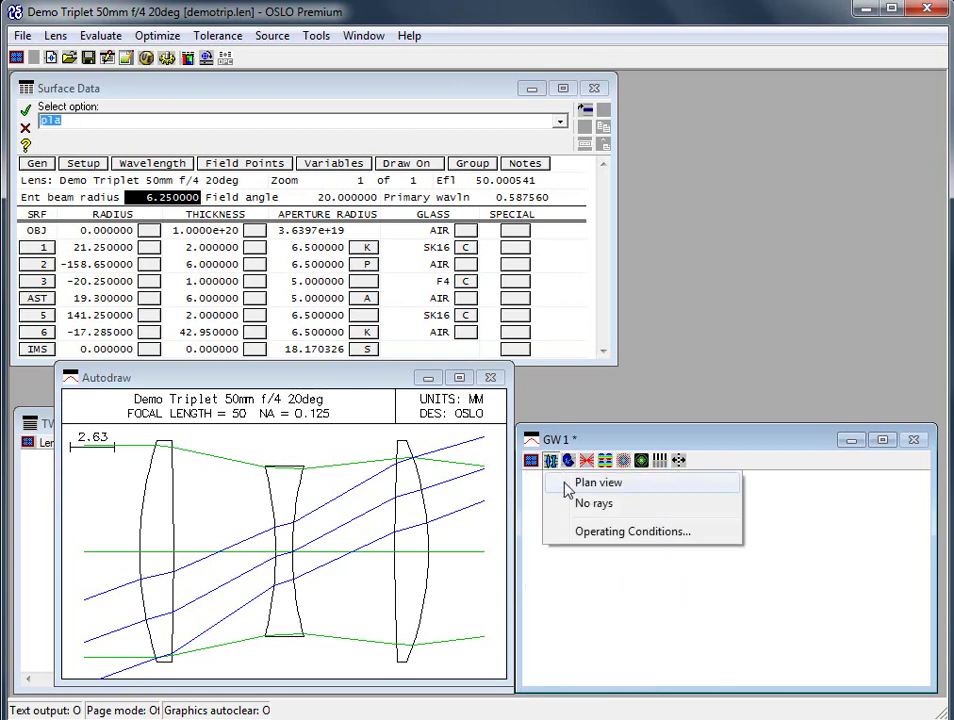
{"action": "left_click", "coordinate": [565, 484]}
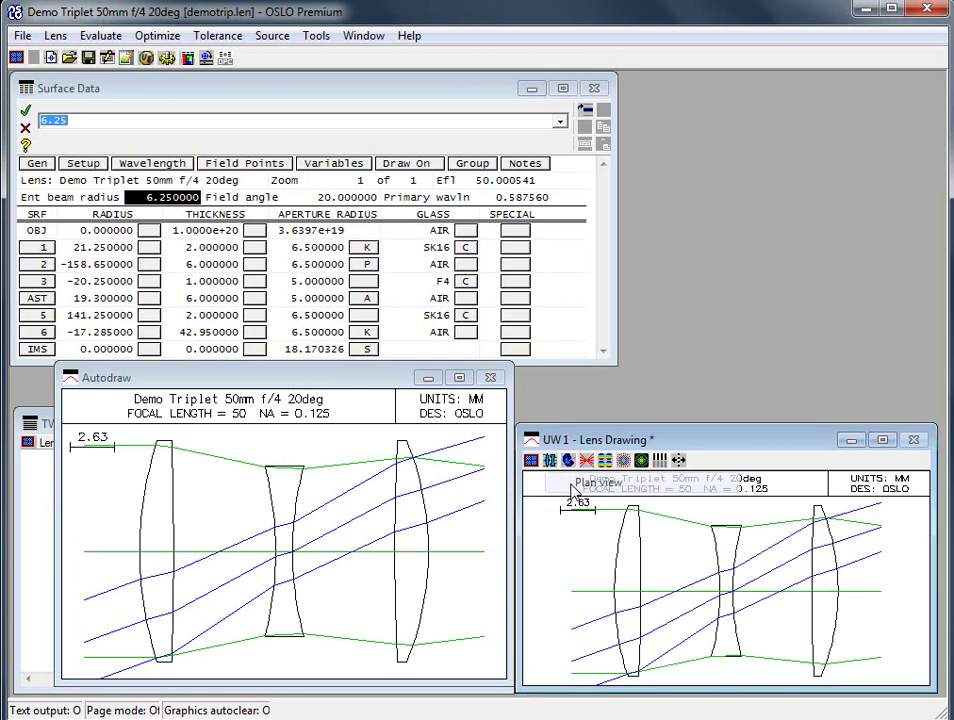
{"action": "left_click", "coordinate": [407, 166]}
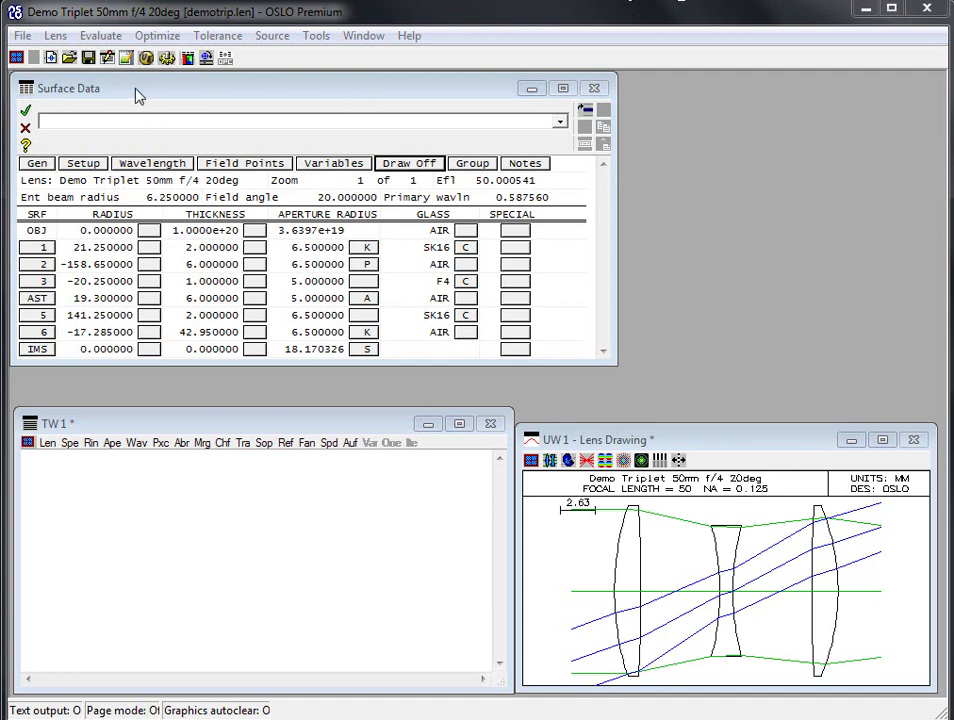
Set drawing conditions to 51 rays for fans 1 and 3, fan 3 pupil -1 to 1, aperture stop on.
{"action": "left_click", "coordinate": [55, 35]}
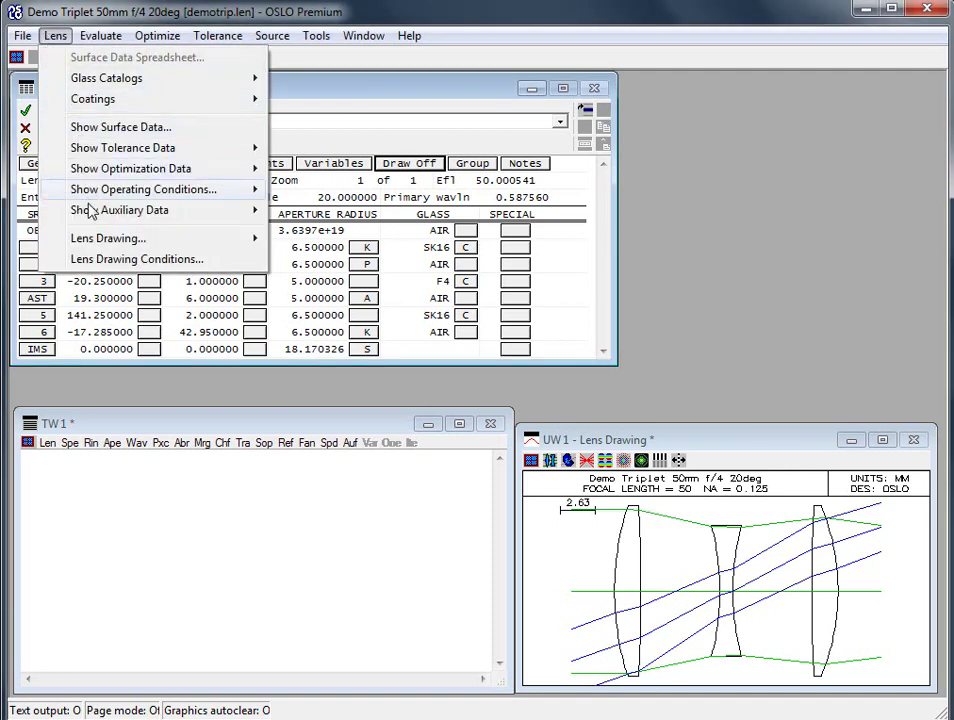
{"action": "left_click", "coordinate": [97, 264]}
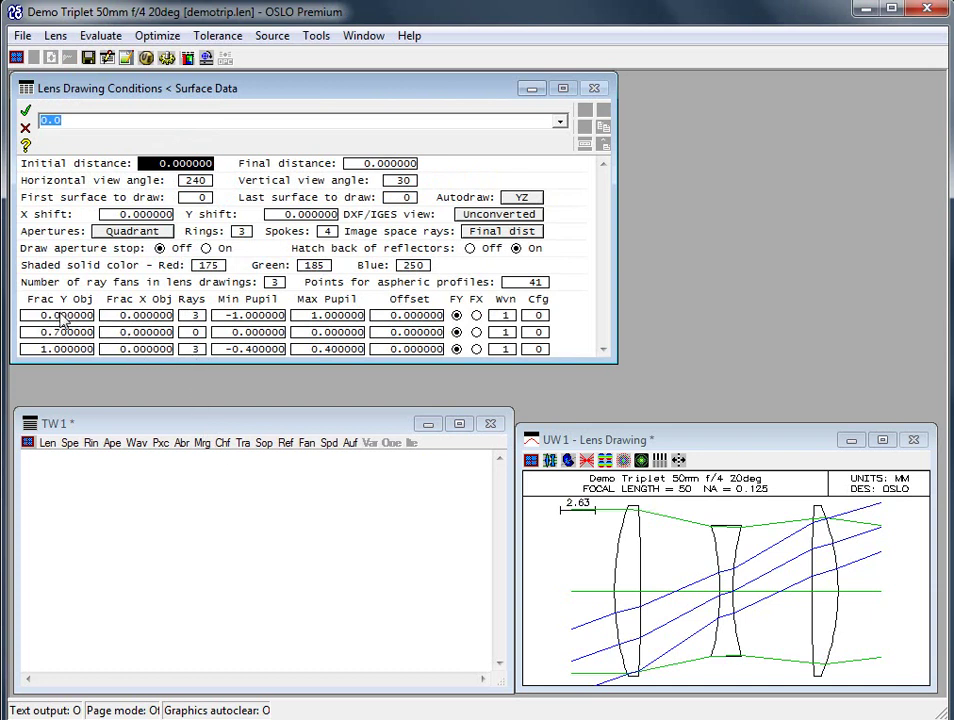
{"action": "left_click", "coordinate": [195, 317]}
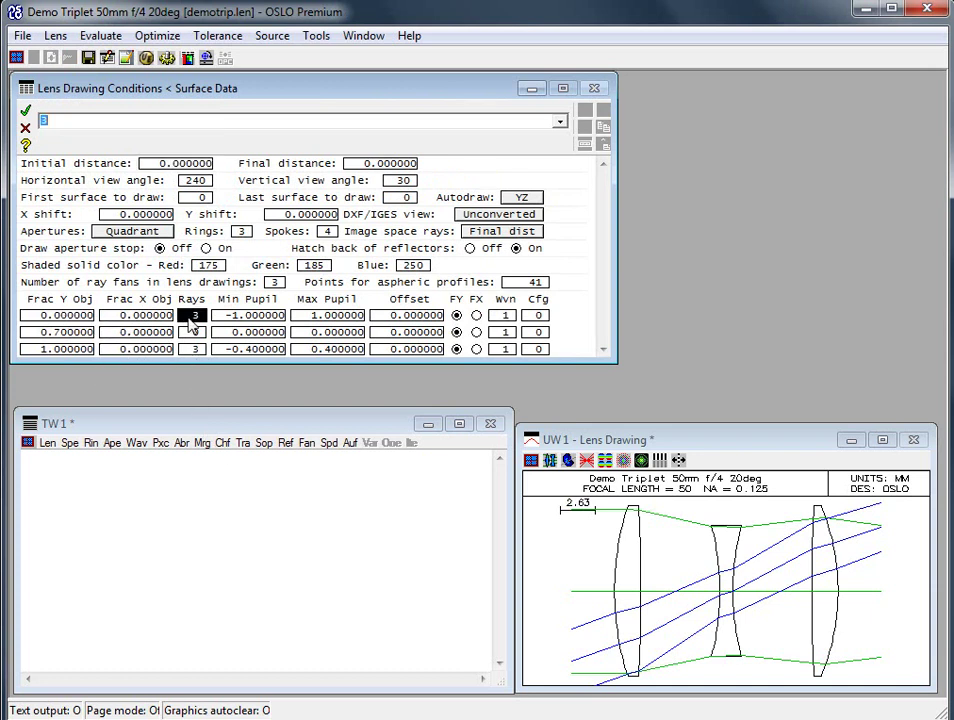
{"action": "type", "text": "51"}
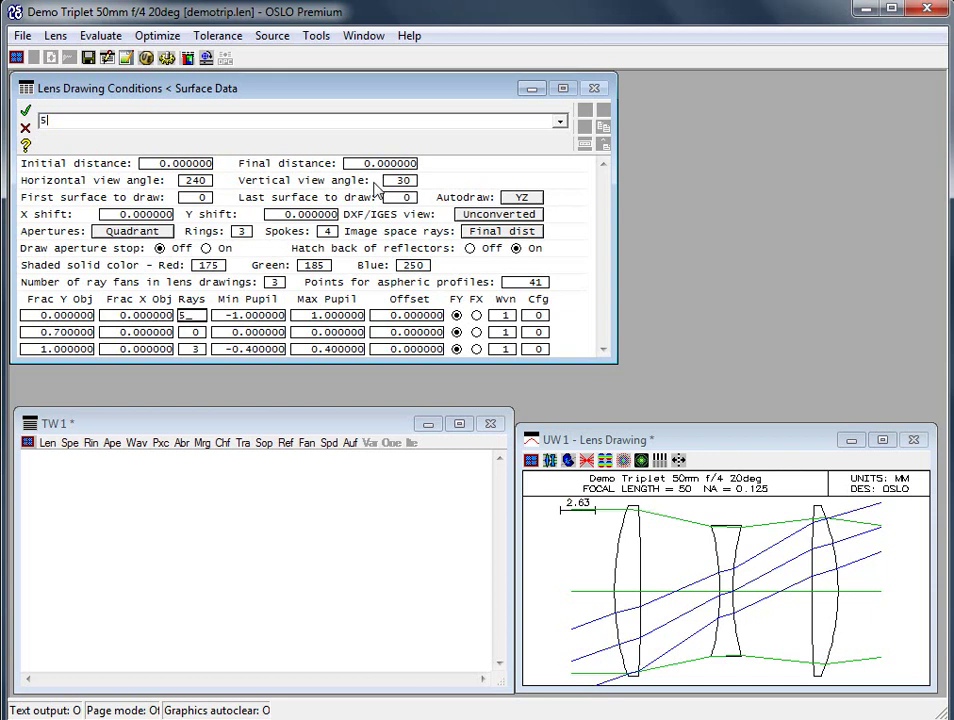
{"action": "left_click", "coordinate": [195, 349]}
{"action": "type", "text": "51"}
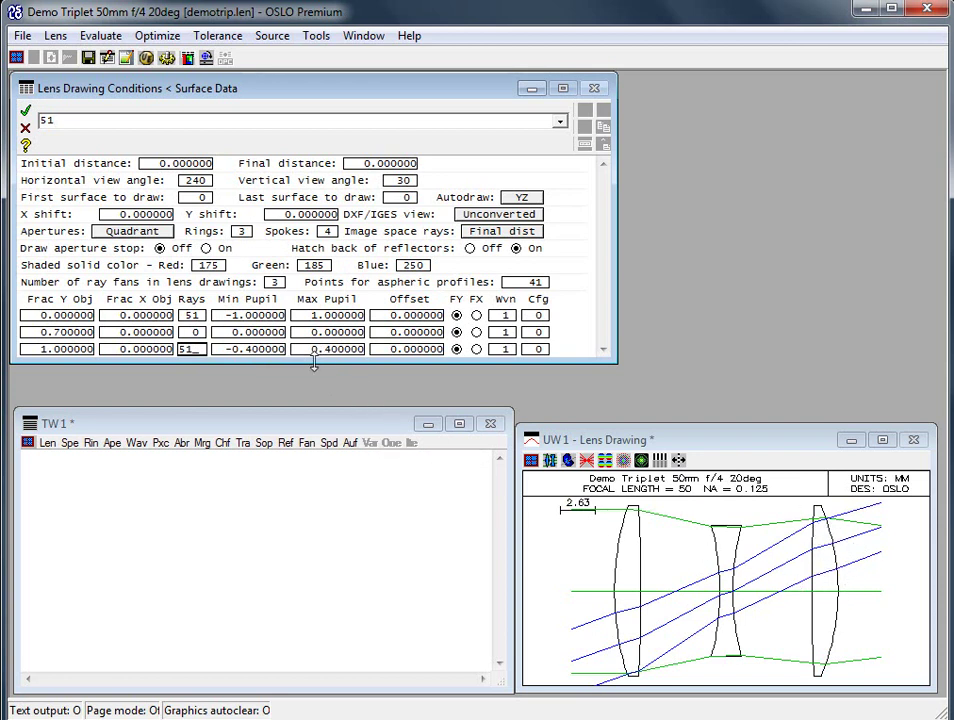
{"action": "left_click", "coordinate": [258, 351]}
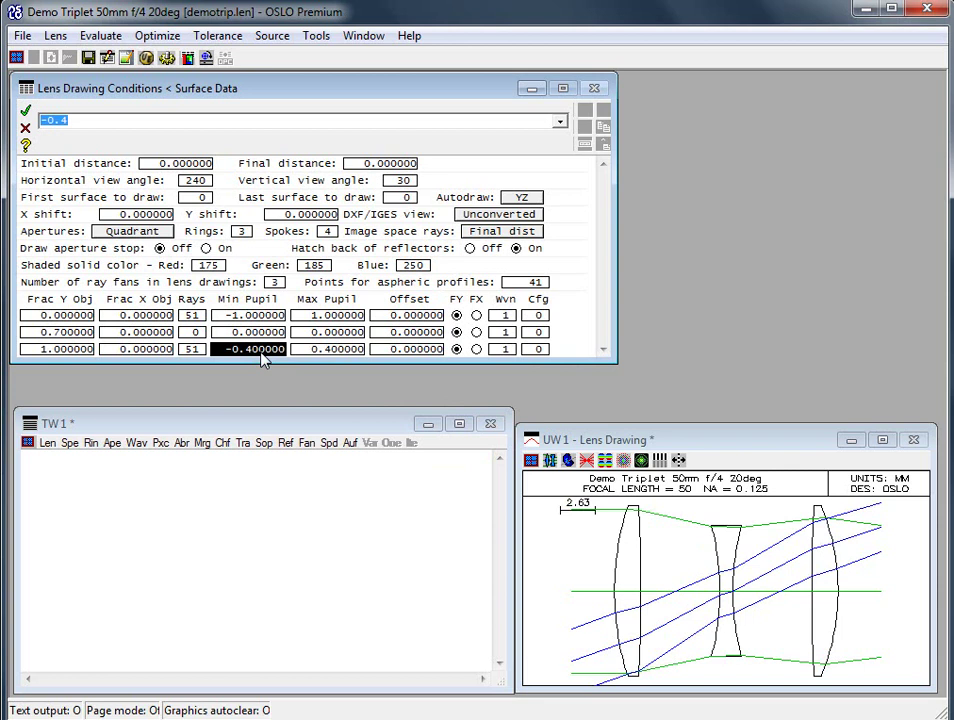
{"action": "type", "text": "-1"}
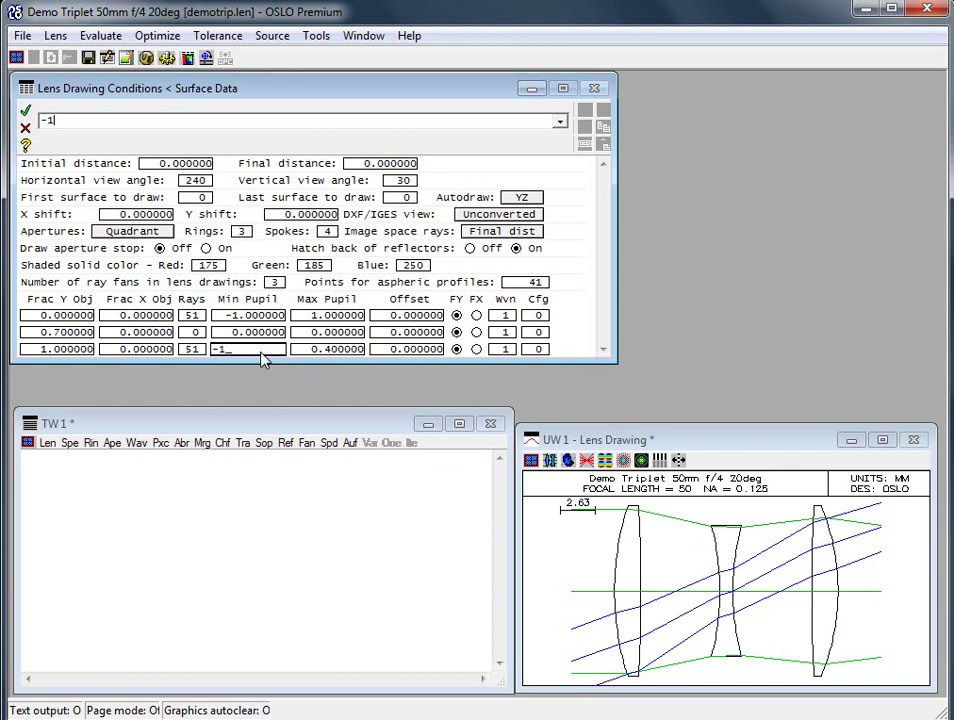
{"action": "left_click", "coordinate": [330, 350]}
{"action": "type", "text": "-"}
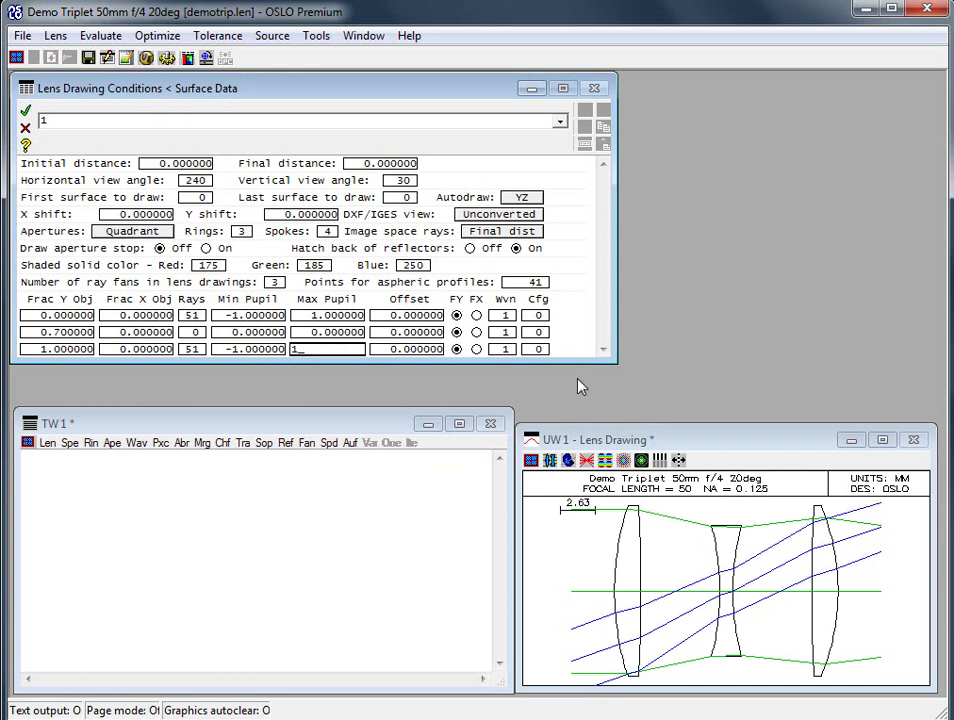
{"action": "left_click", "coordinate": [339, 320]}
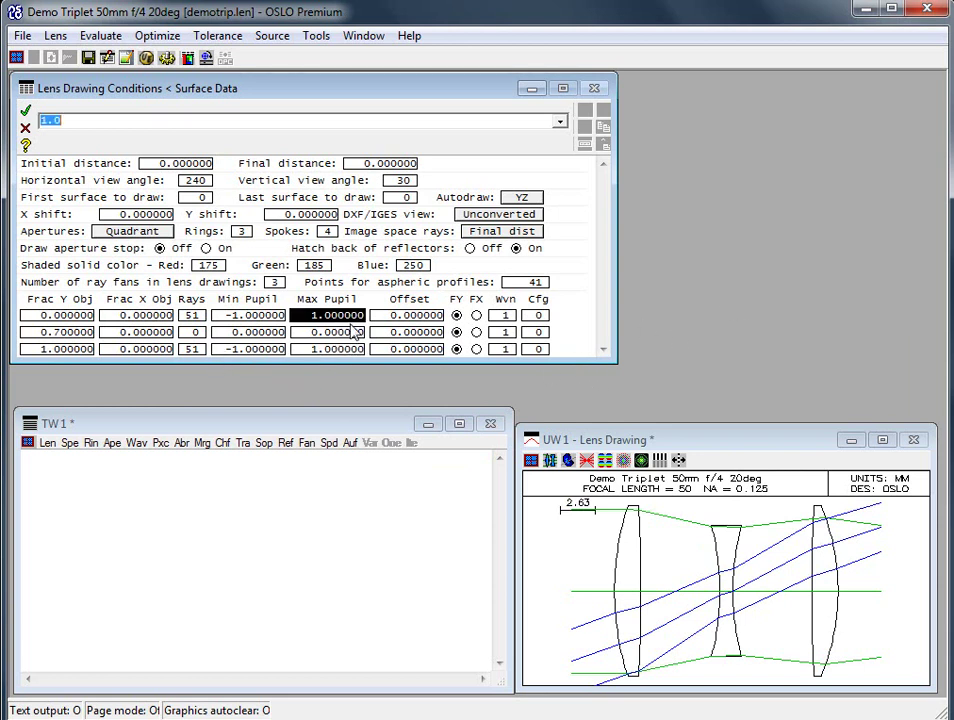
{"action": "left_click", "coordinate": [205, 249]}
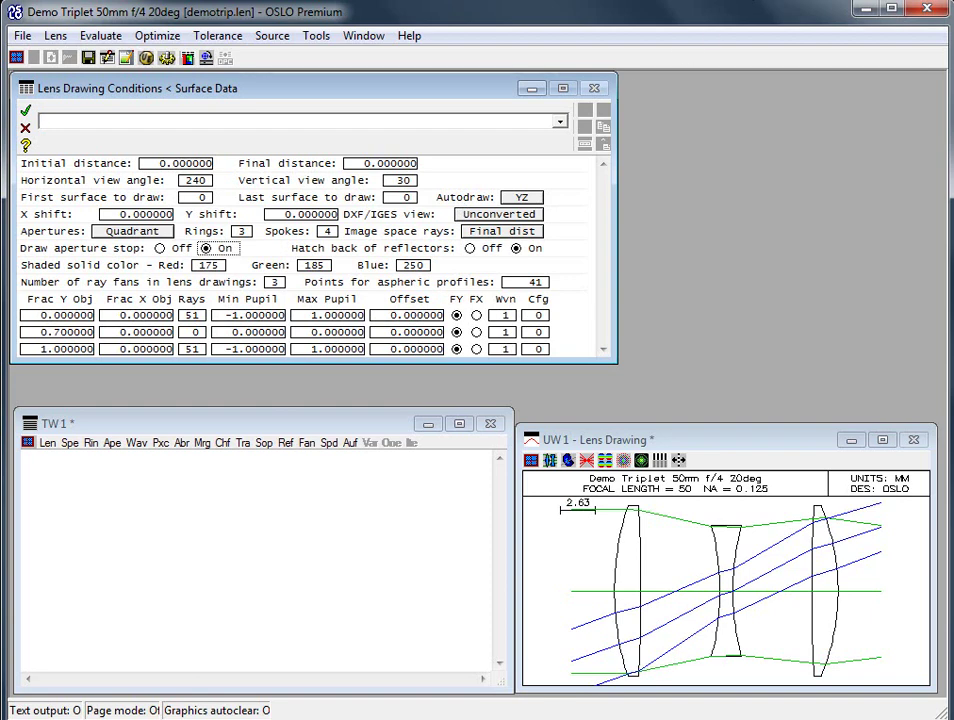
{"action": "left_click", "coordinate": [27, 112]}
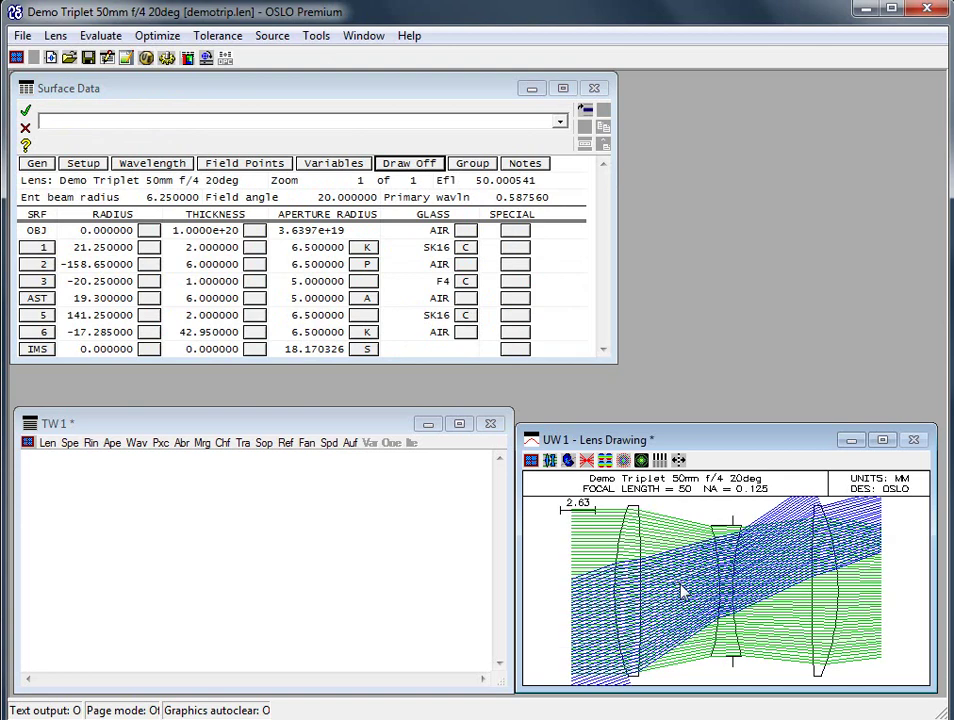
Recalculate the triplet lens drawing with a drawing scale of 4.
{"action": "right_click", "coordinate": [607, 543]}
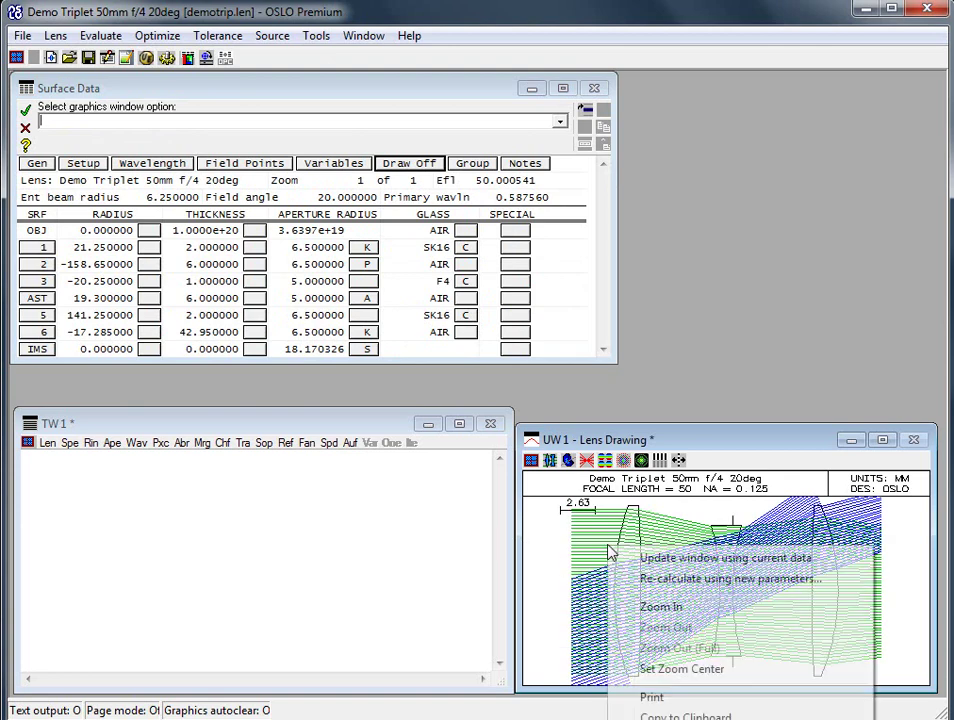
{"action": "left_click", "coordinate": [684, 589]}
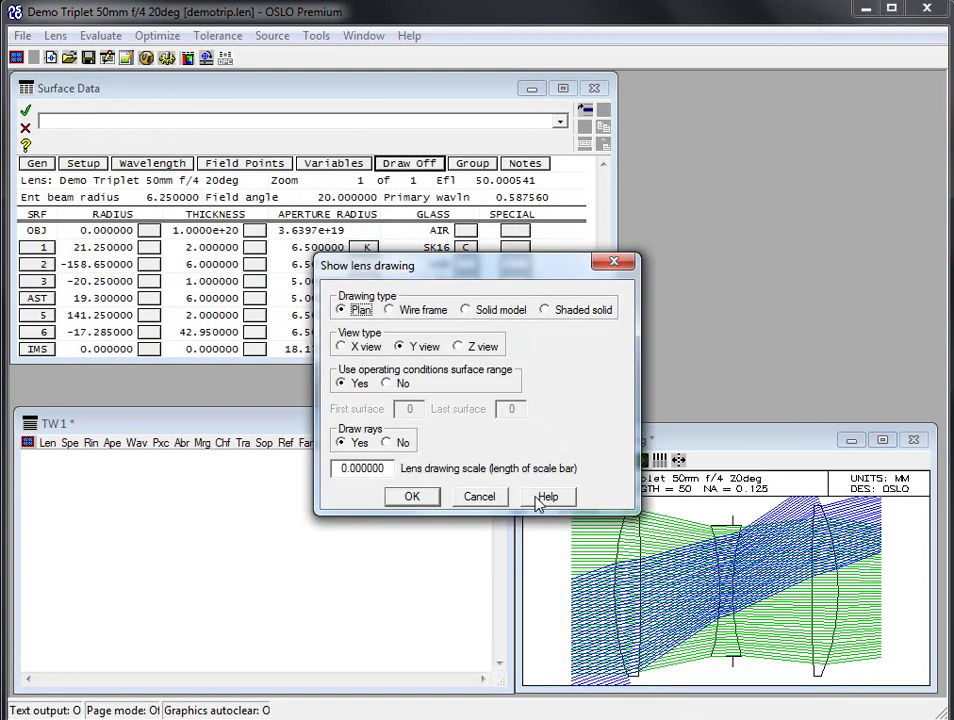
{"action": "double_click", "coordinate": [366, 469]}
{"action": "type", "text": "4"}
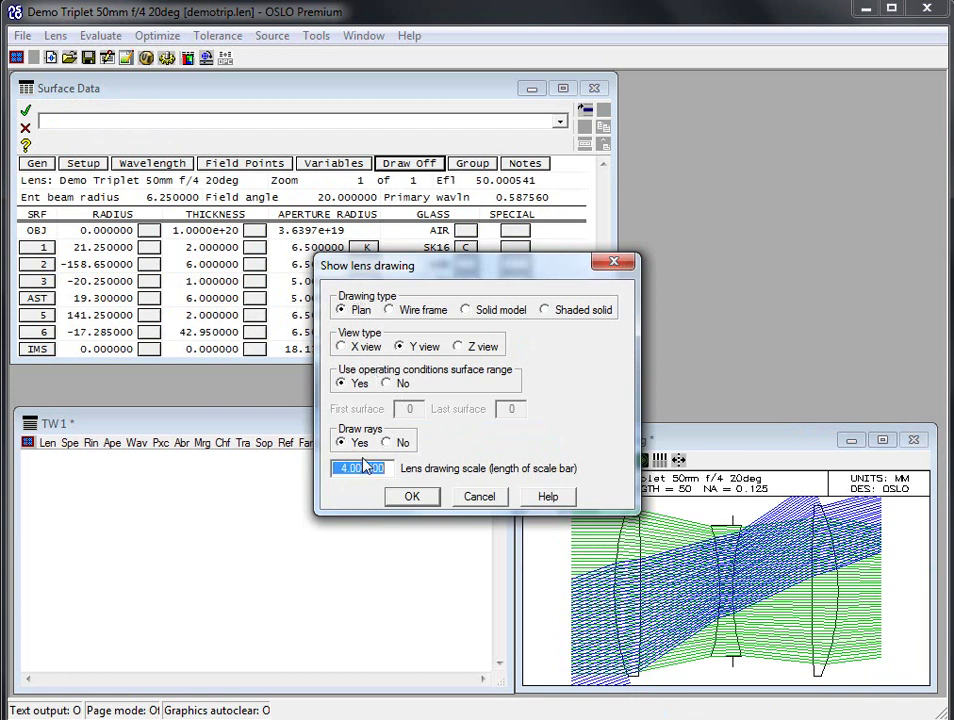
{"action": "left_click", "coordinate": [408, 496]}
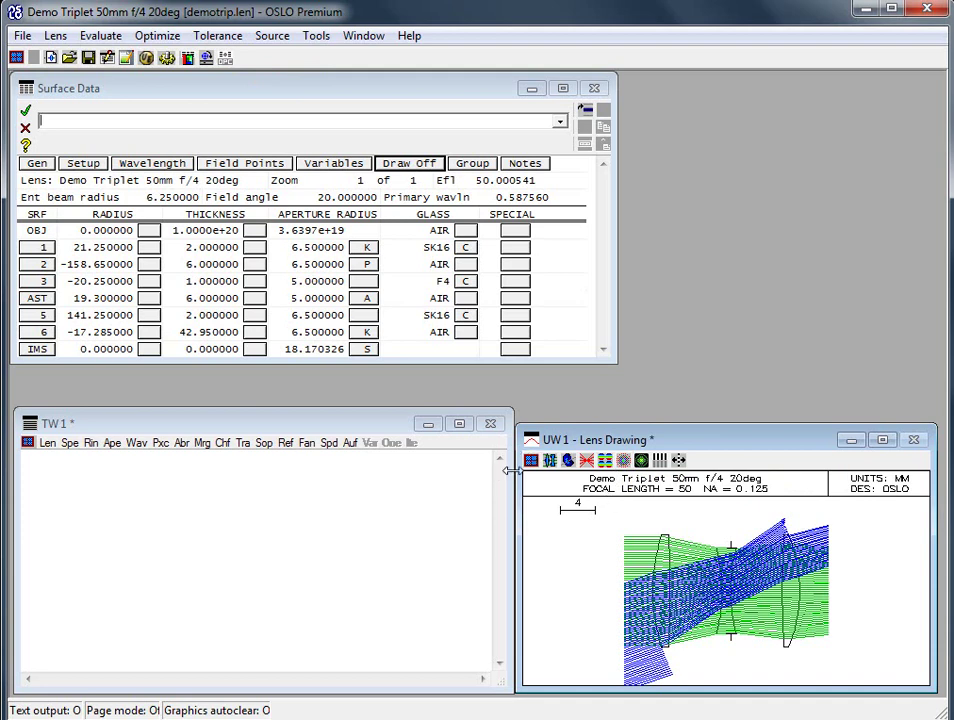
Plot the full-field beam footprint on surface 4 using Vignetting > Beam Footprint.
{"action": "left_click", "coordinate": [86, 34]}
{"action": "mouse_move", "coordinate": [155, 40]}
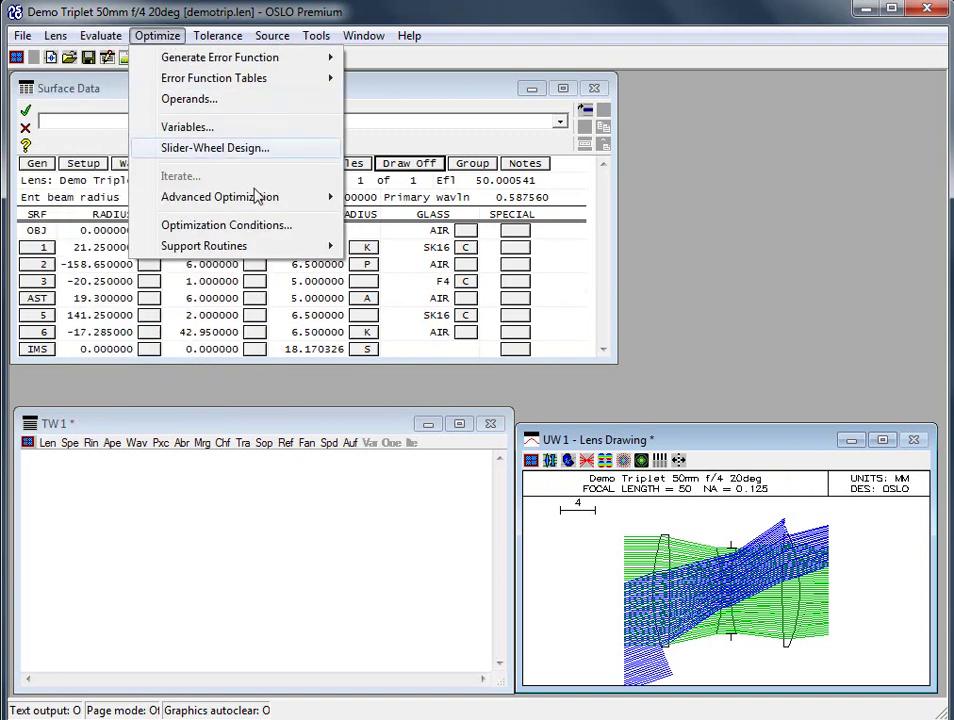
{"action": "mouse_move", "coordinate": [258, 246]}
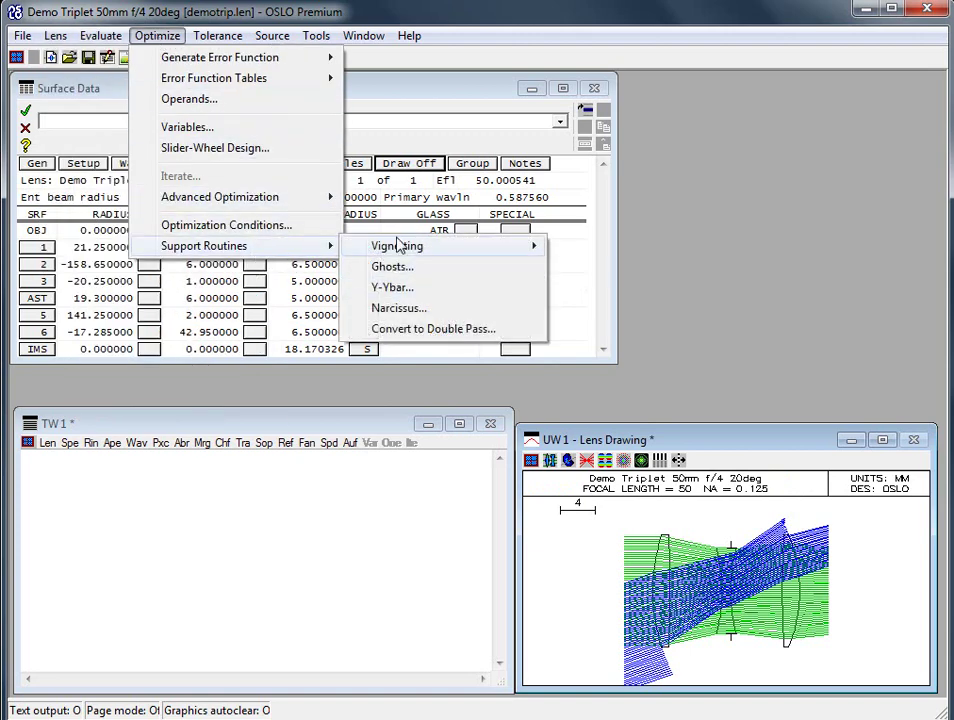
{"action": "mouse_move", "coordinate": [515, 248]}
{"action": "left_click", "coordinate": [615, 310]}
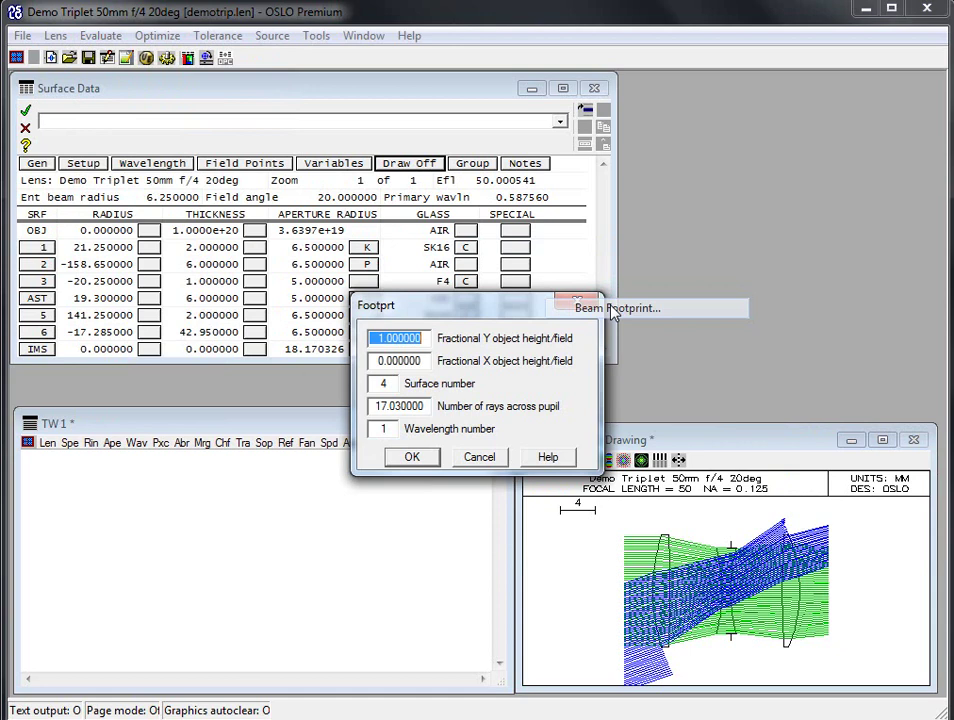
{"action": "left_click", "coordinate": [409, 458]}
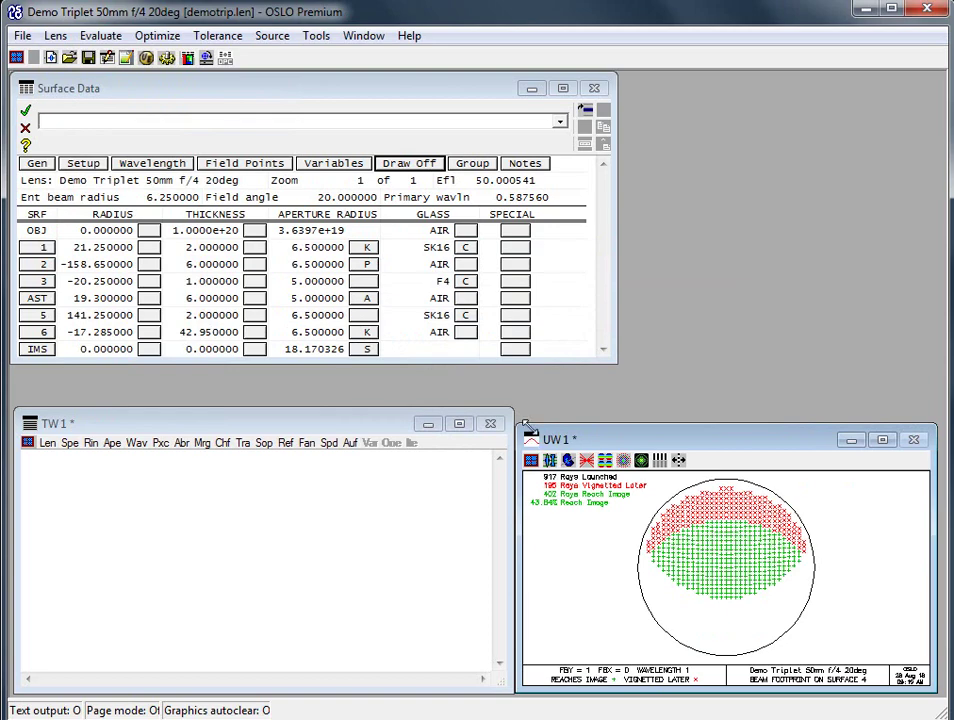
Enlarge the UW1 footprint plot window and keep it in front of the surface data.
{"action": "left_click_drag", "start_coordinate": [524, 424], "coordinate": [353, 262]}
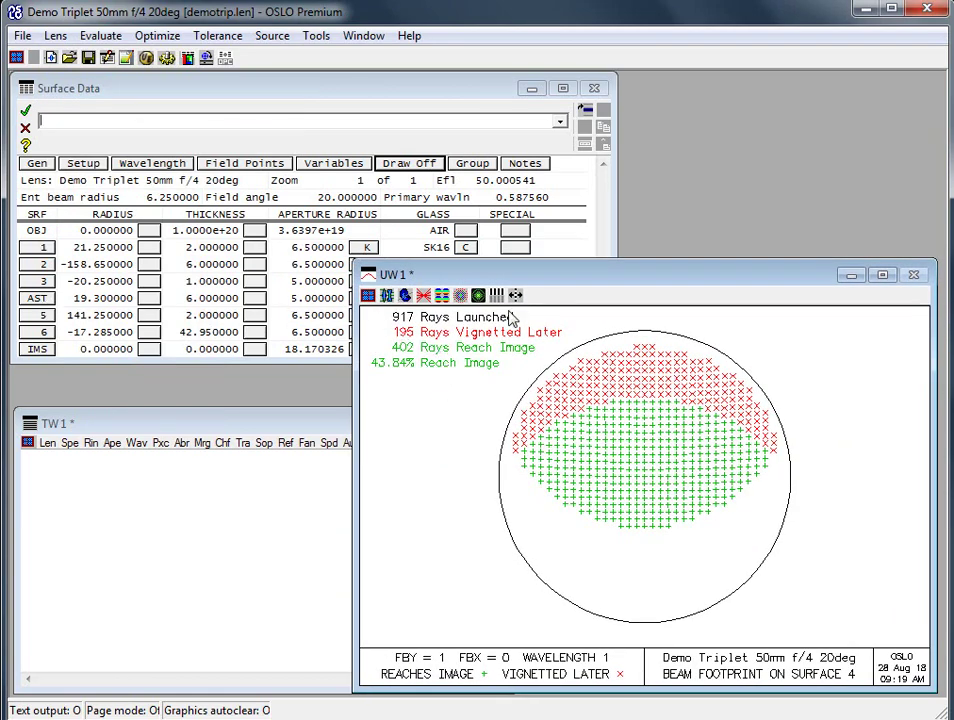
{"action": "left_click", "coordinate": [225, 103]}
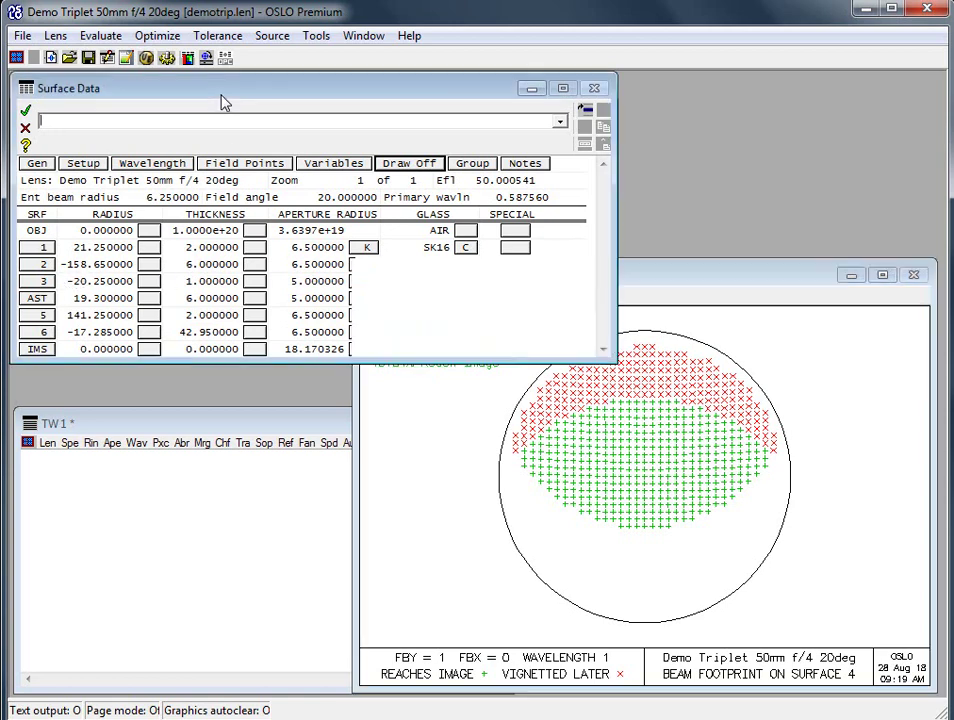
{"action": "left_click", "coordinate": [652, 275]}
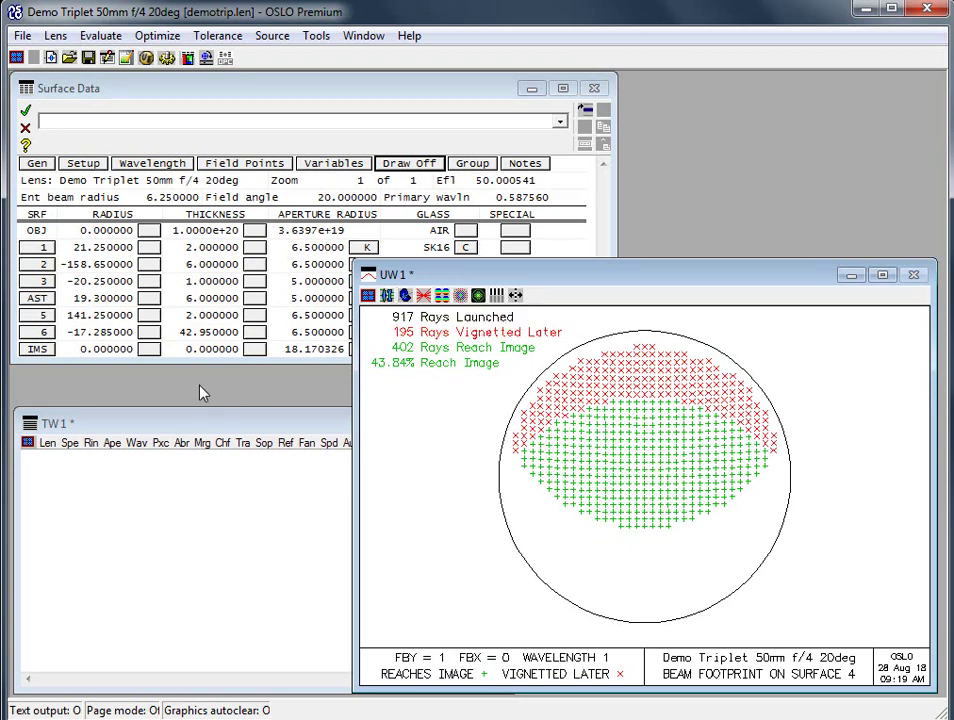
Open a new graphics window with gwo and draw the triplet's plan view in it.
{"action": "left_click", "coordinate": [143, 93]}
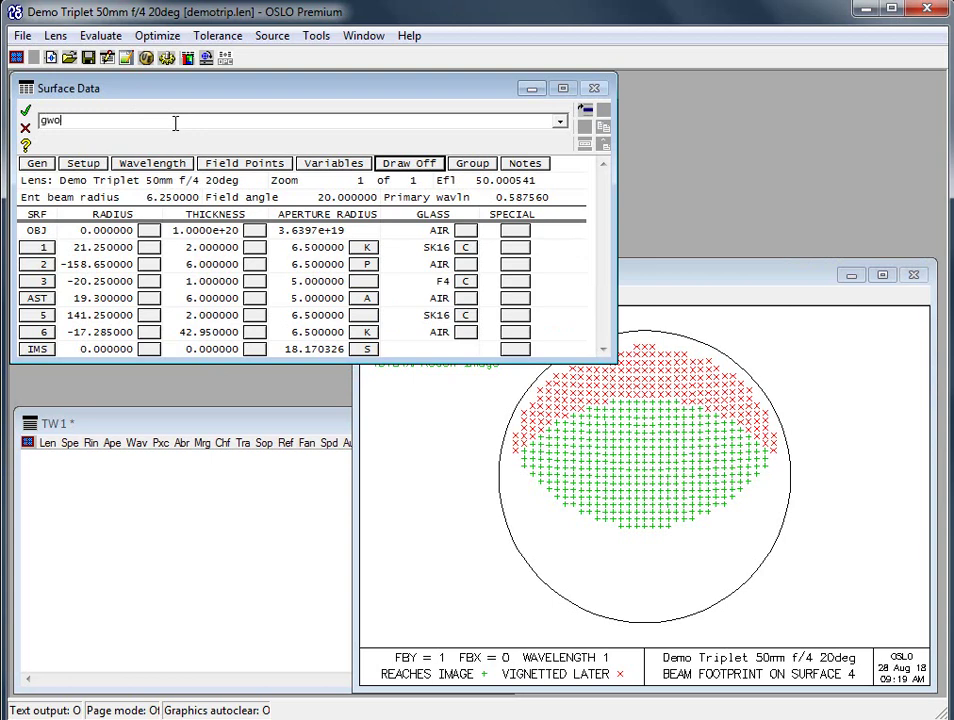
{"action": "key", "text": "Return"}
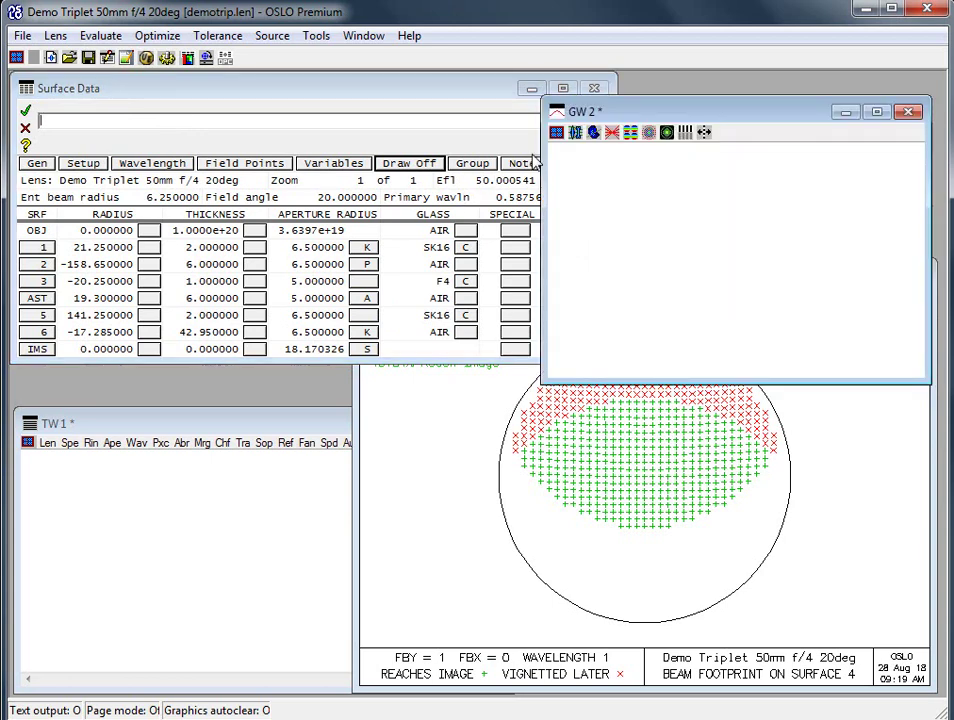
{"action": "left_click", "coordinate": [577, 135]}
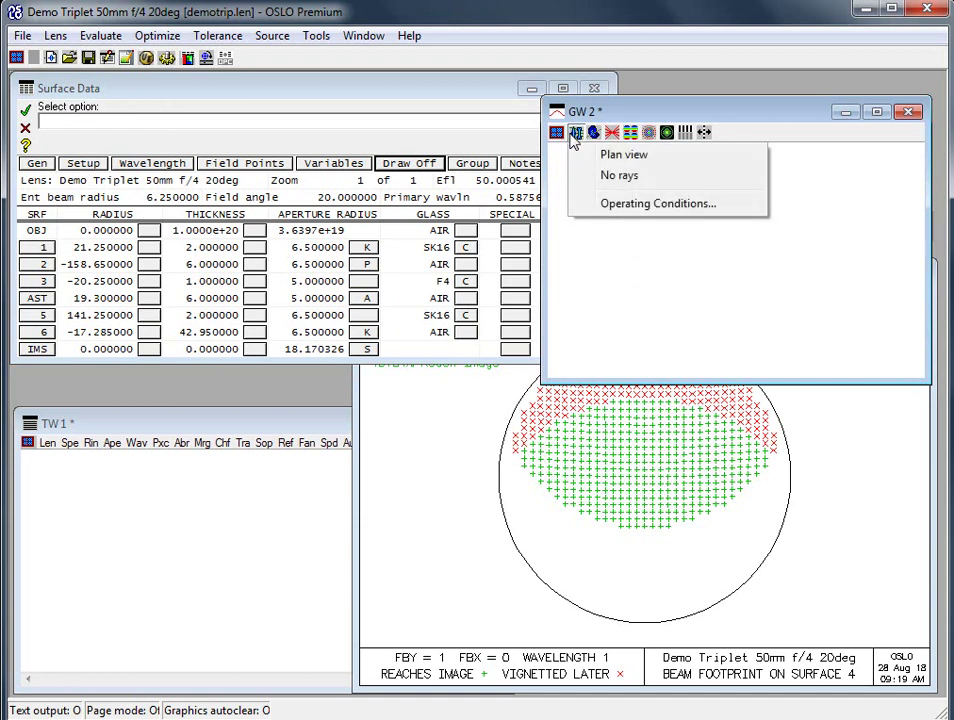
{"action": "left_click", "coordinate": [610, 155]}
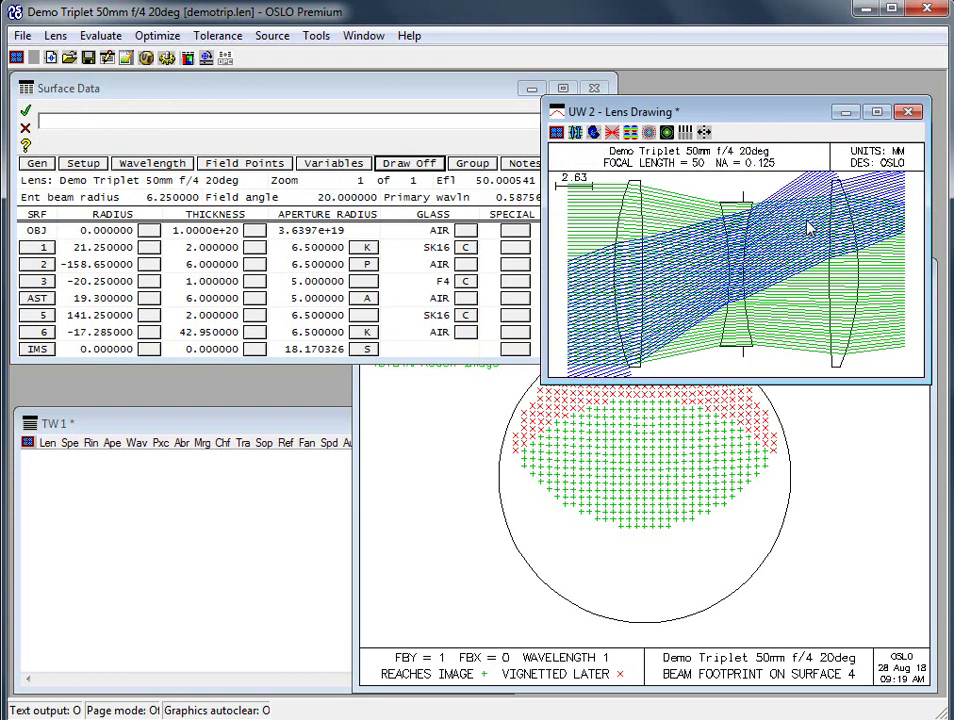
Recalculate the new lens drawing with scale 4, then bring the footprint plot forward.
{"action": "right_click", "coordinate": [775, 224]}
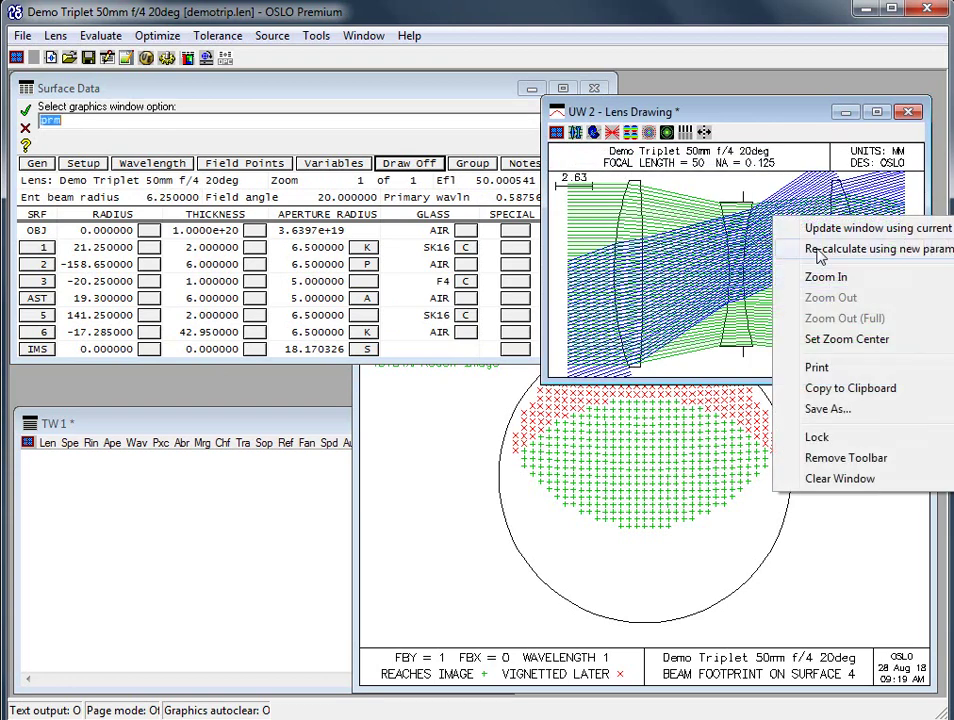
{"action": "left_click", "coordinate": [780, 195]}
{"action": "double_click", "coordinate": [352, 469]}
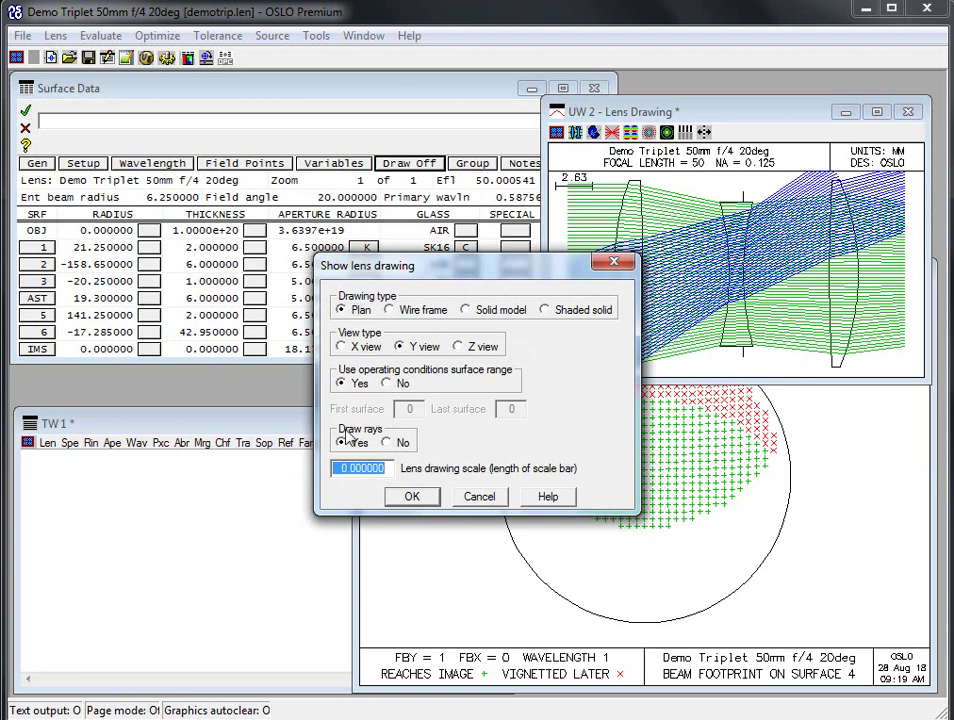
{"action": "key", "text": "Return"}
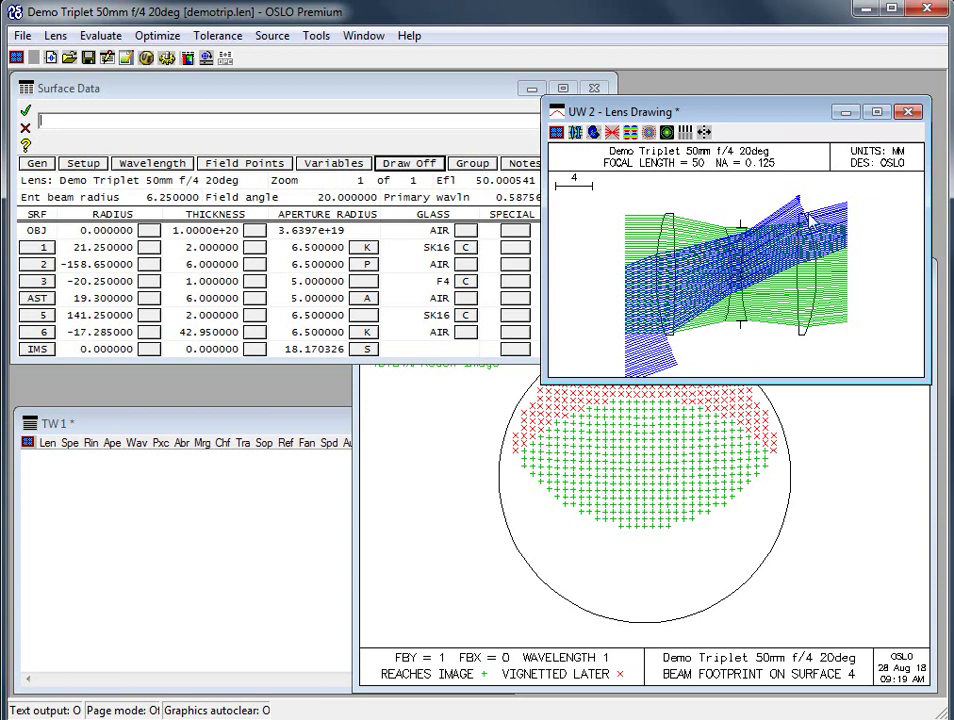
{"action": "left_click", "coordinate": [463, 450]}
Replot the beam footprint on surface 2.
{"action": "right_click", "coordinate": [457, 433]}
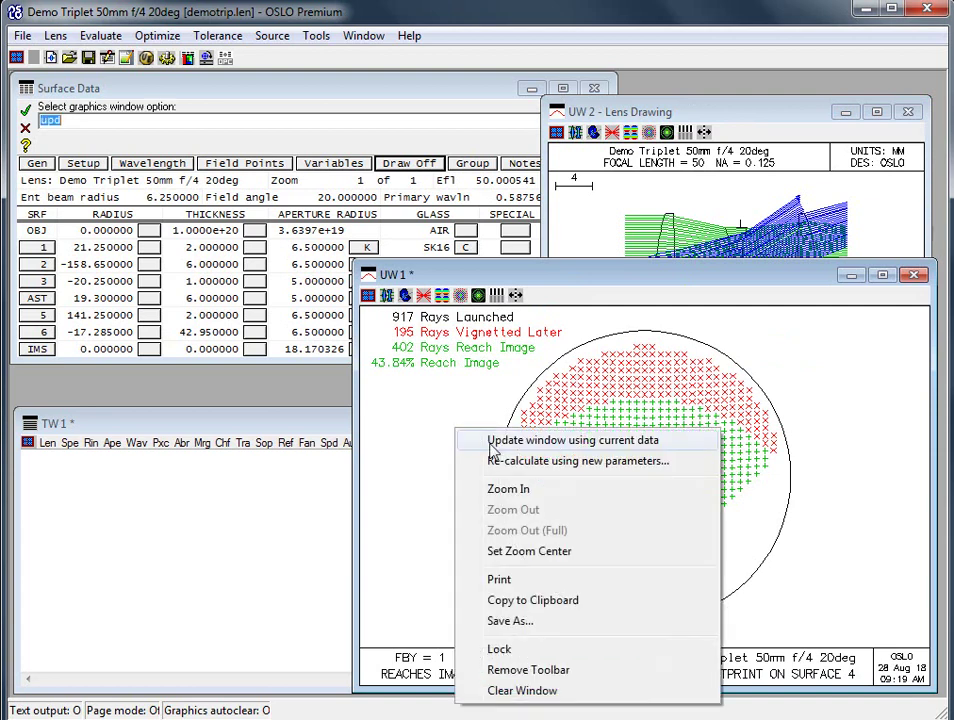
{"action": "left_click", "coordinate": [494, 461]}
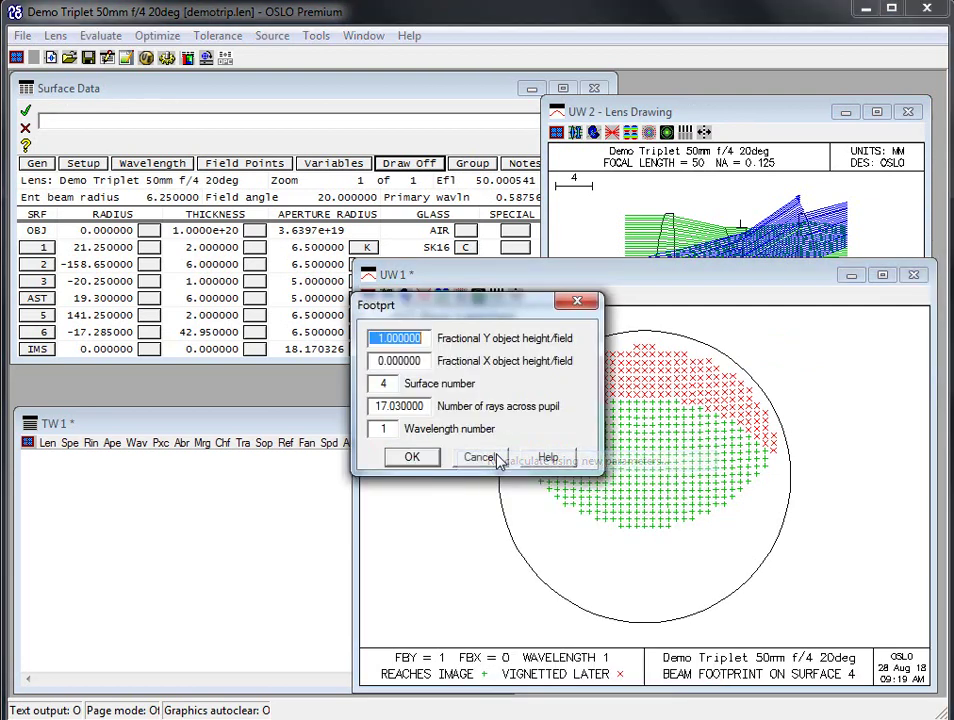
{"action": "double_click", "coordinate": [392, 384]}
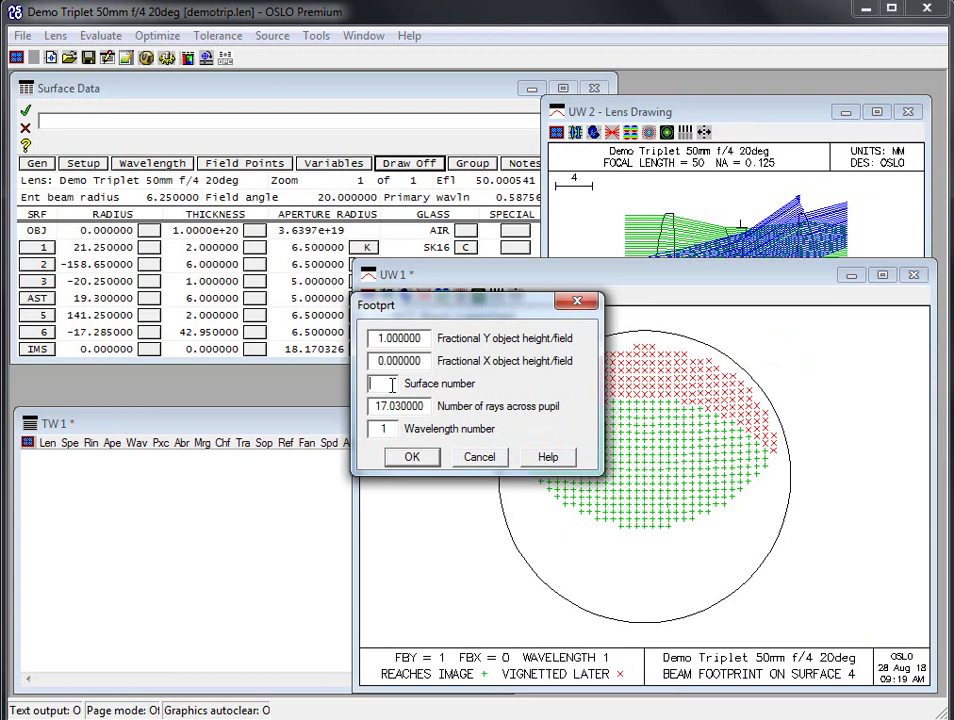
{"action": "key", "text": "Return"}
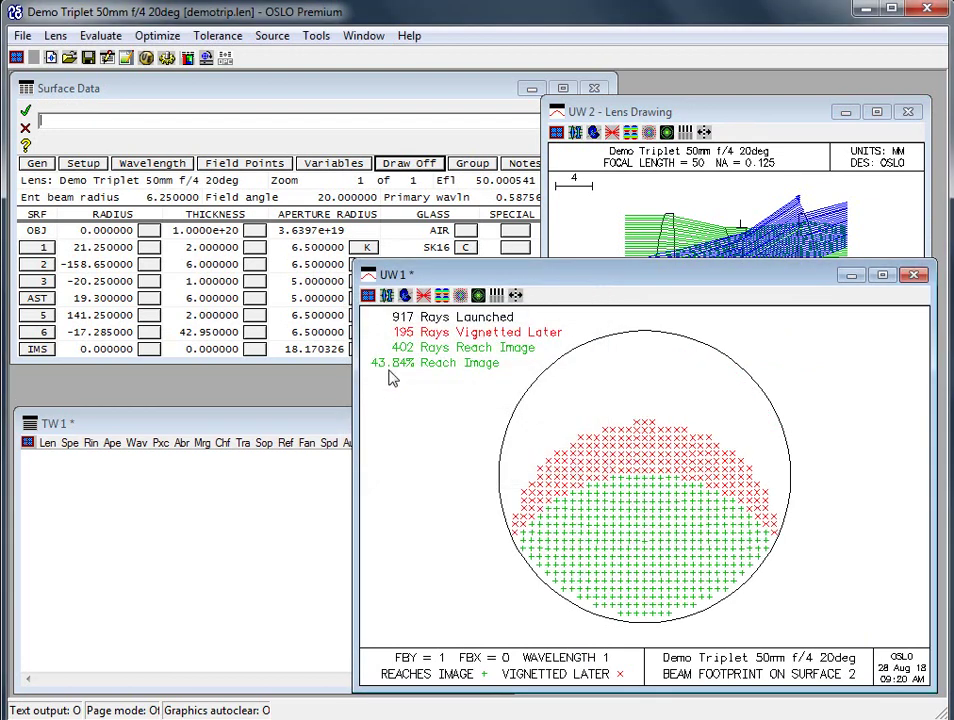
Replot the footprint on surface 6, then reopen and dismiss the settings unchanged.
{"action": "right_click", "coordinate": [392, 418]}
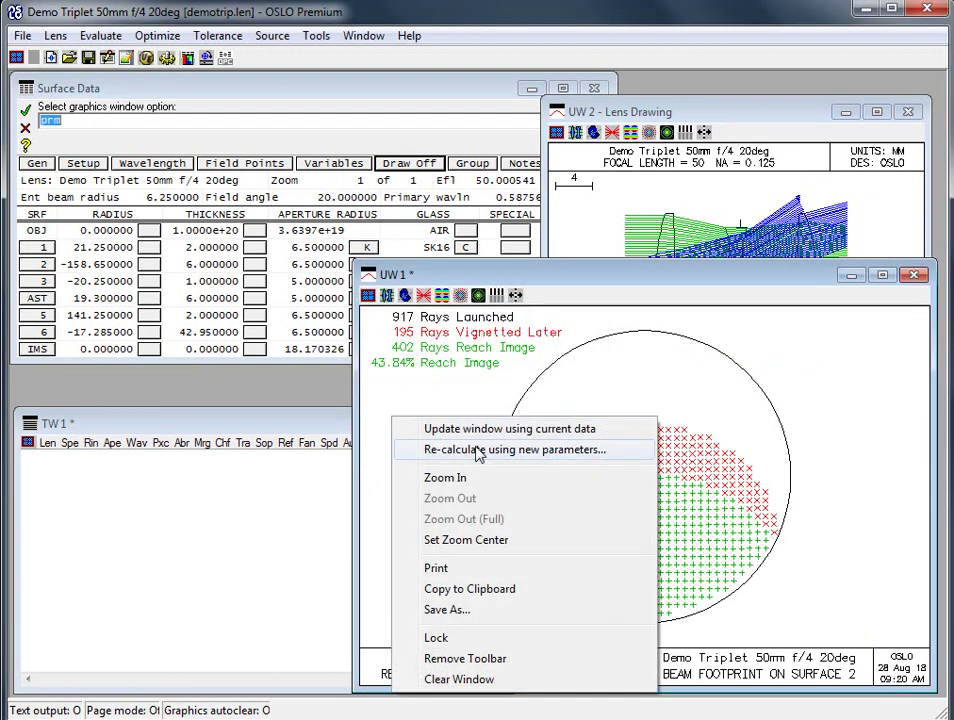
{"action": "left_click", "coordinate": [478, 450]}
{"action": "double_click", "coordinate": [388, 385]}
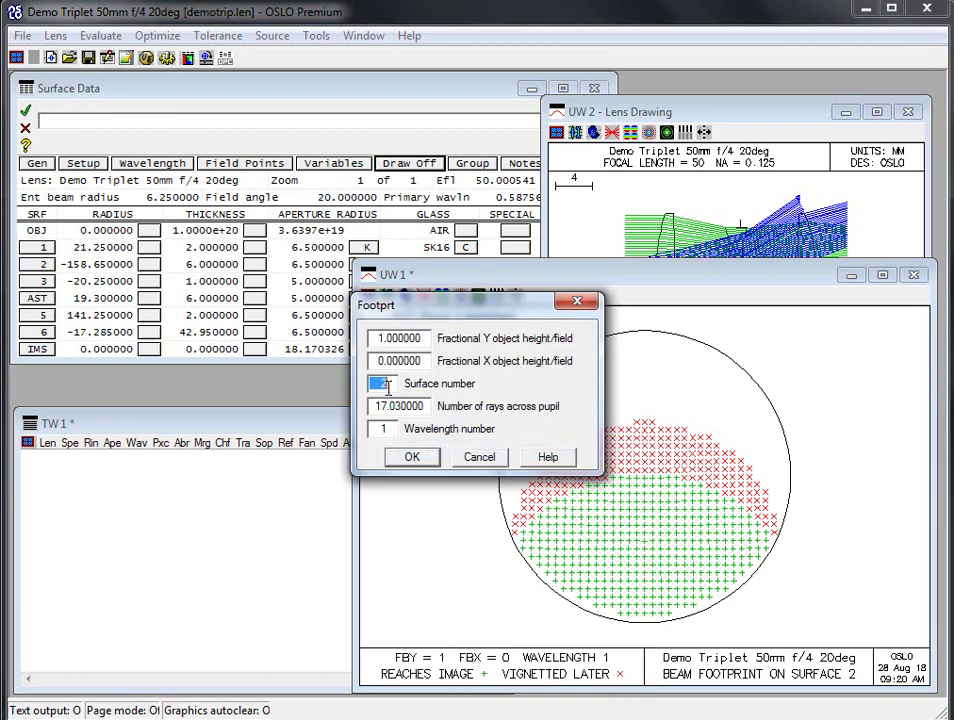
{"action": "type", "text": "6"}
{"action": "key", "text": "Return"}
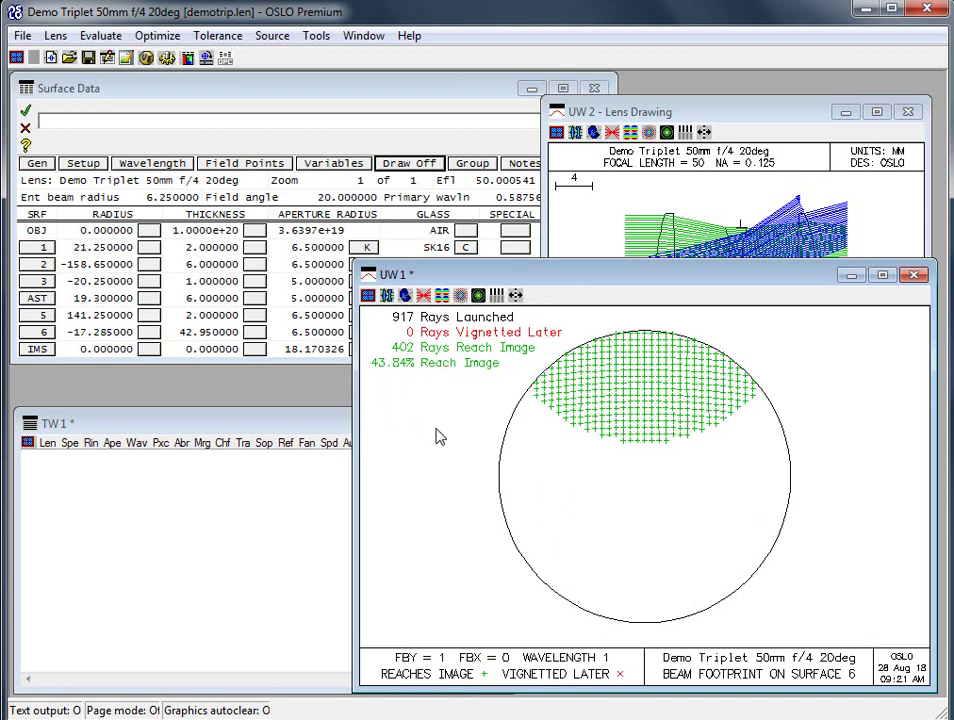
{"action": "right_click", "coordinate": [423, 425]}
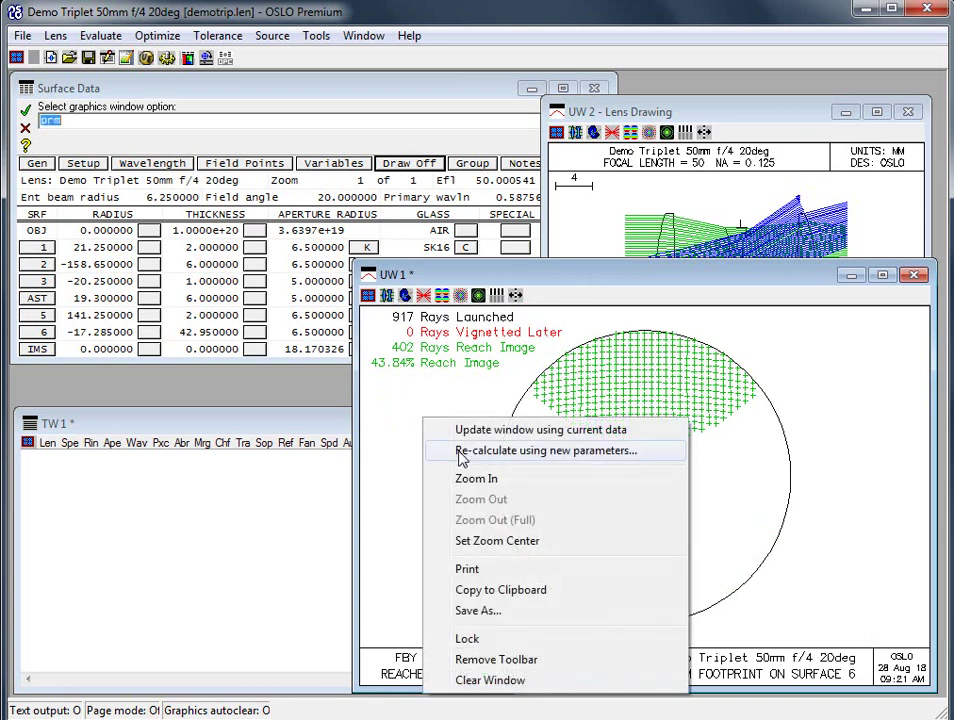
{"action": "left_click", "coordinate": [463, 452]}
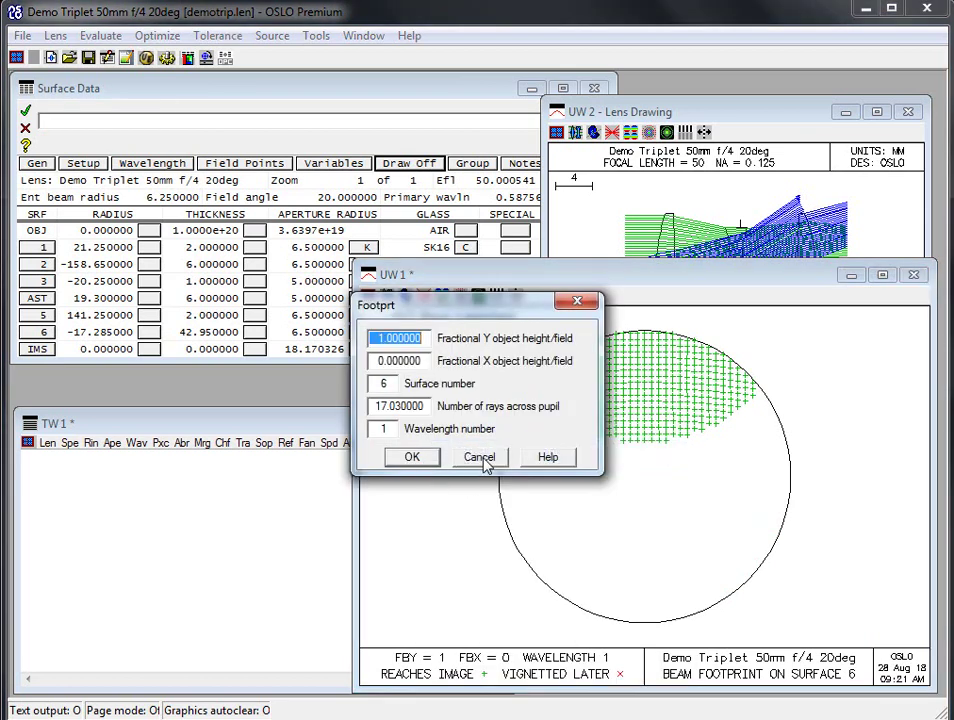
{"action": "left_click", "coordinate": [480, 458]}
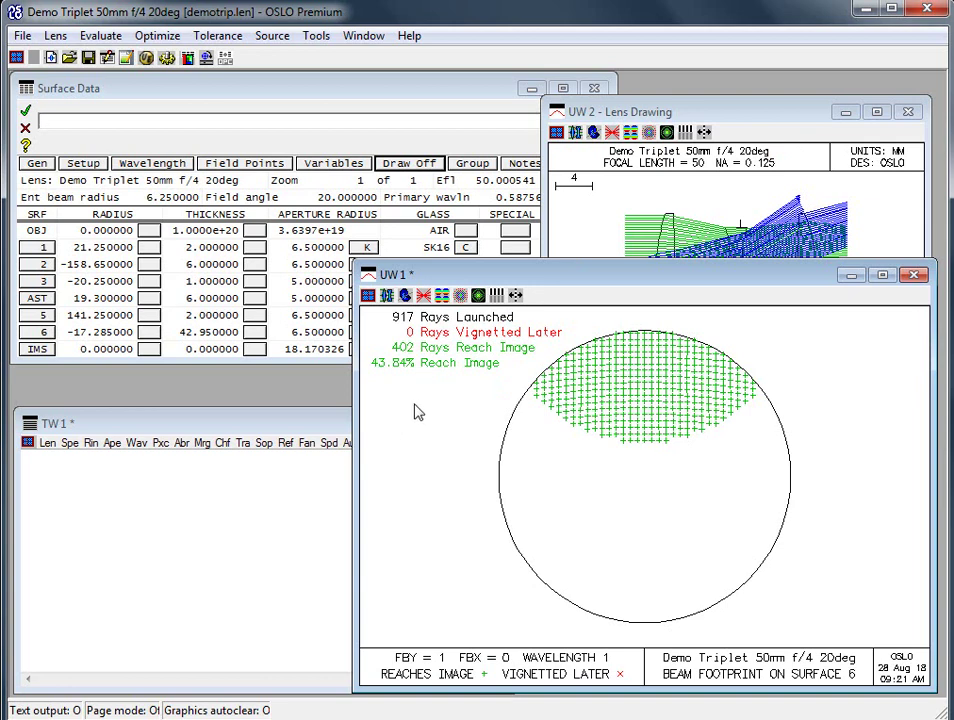
Set the apertures of surfaces 1 and 6 to Not Checked.
{"action": "left_click", "coordinate": [360, 88]}
{"action": "left_click", "coordinate": [366, 247]}
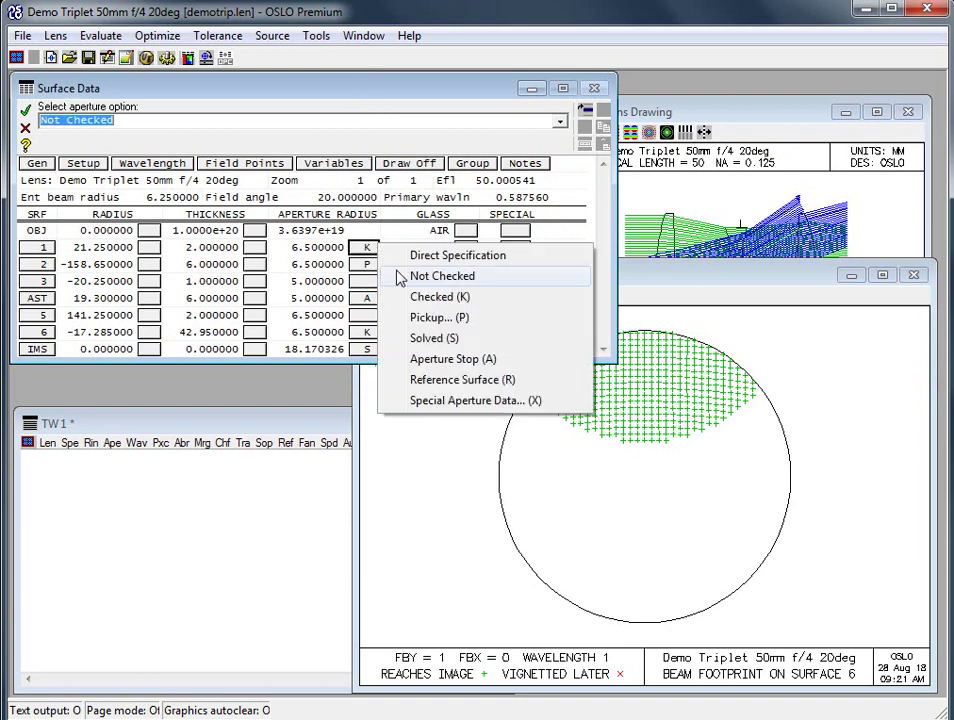
{"action": "left_click", "coordinate": [430, 297]}
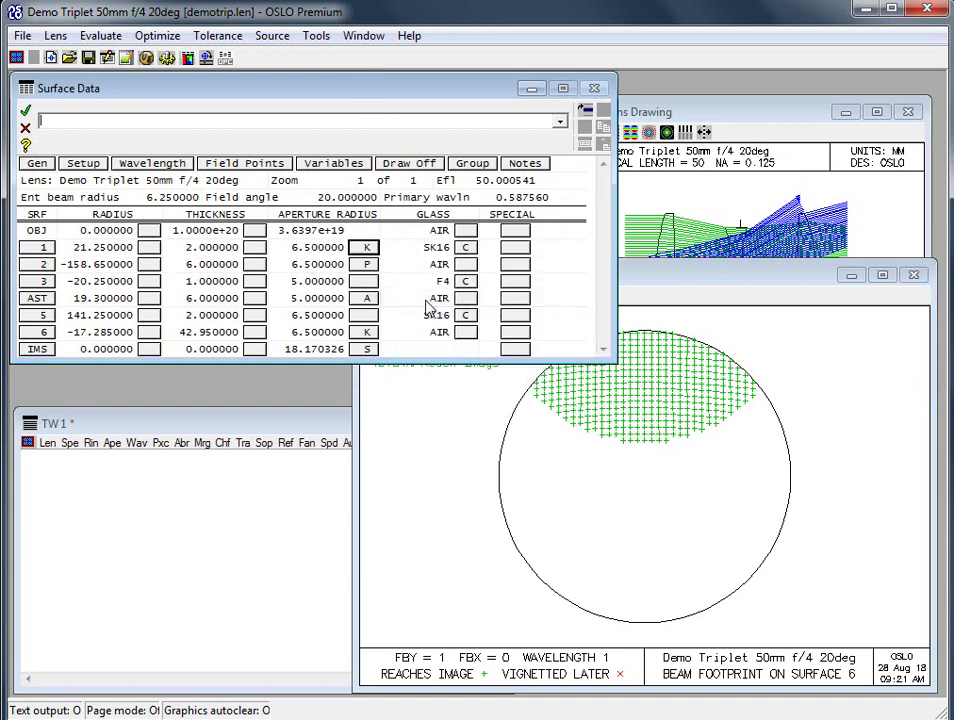
{"action": "left_click", "coordinate": [366, 247]}
{"action": "left_click", "coordinate": [400, 276]}
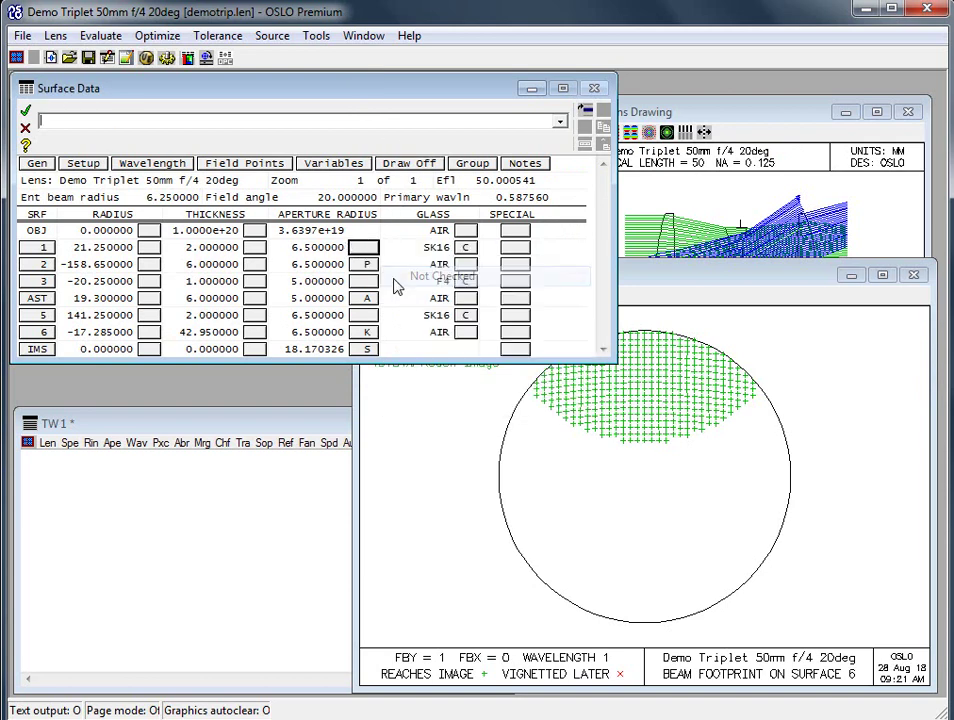
{"action": "left_click", "coordinate": [366, 332]}
{"action": "left_click", "coordinate": [440, 361]}
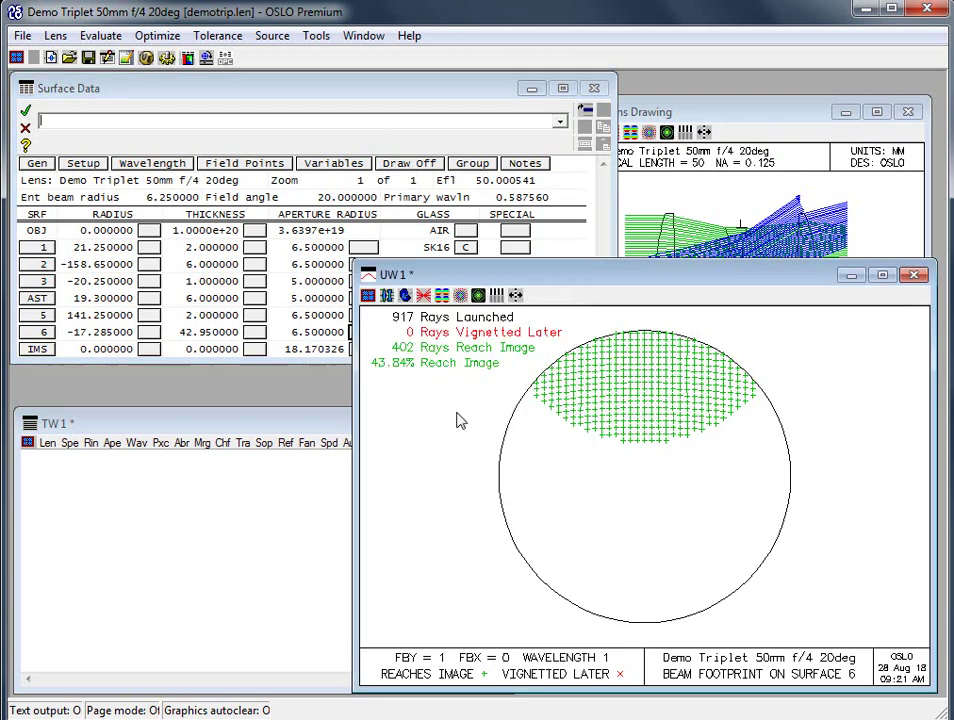
Recalculate the surface 6 footprint so all 917 rays reach the image.
{"action": "right_click", "coordinate": [463, 412]}
{"action": "left_click", "coordinate": [505, 445]}
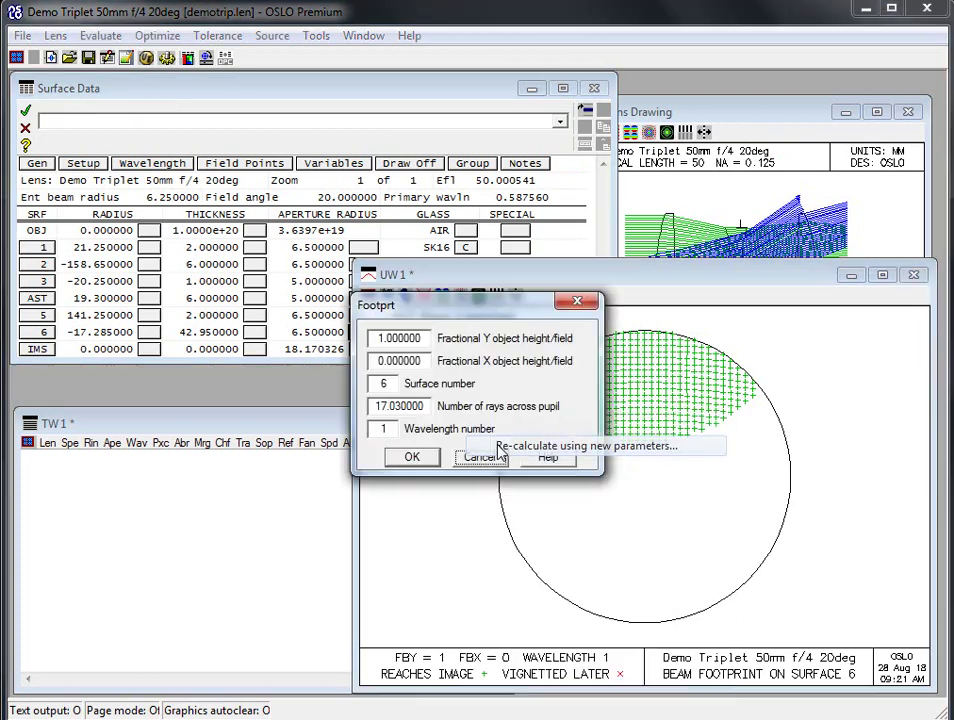
{"action": "left_click", "coordinate": [411, 457]}
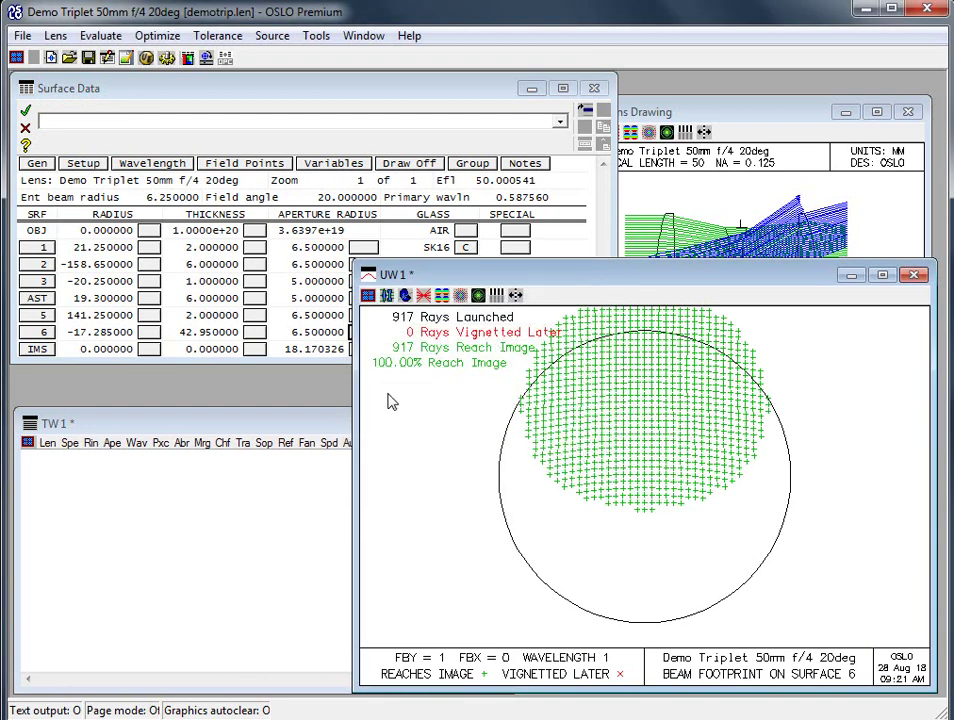
Replot the footprint for the on-axis field with Fractional Y set to 0.
{"action": "right_click", "coordinate": [438, 424]}
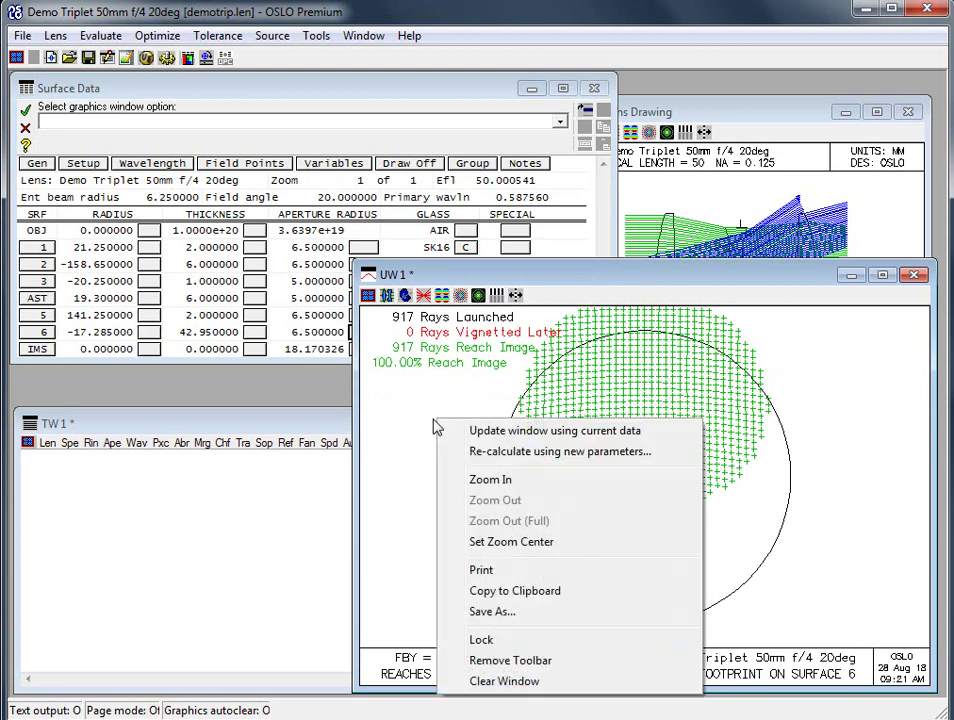
{"action": "left_click", "coordinate": [477, 452]}
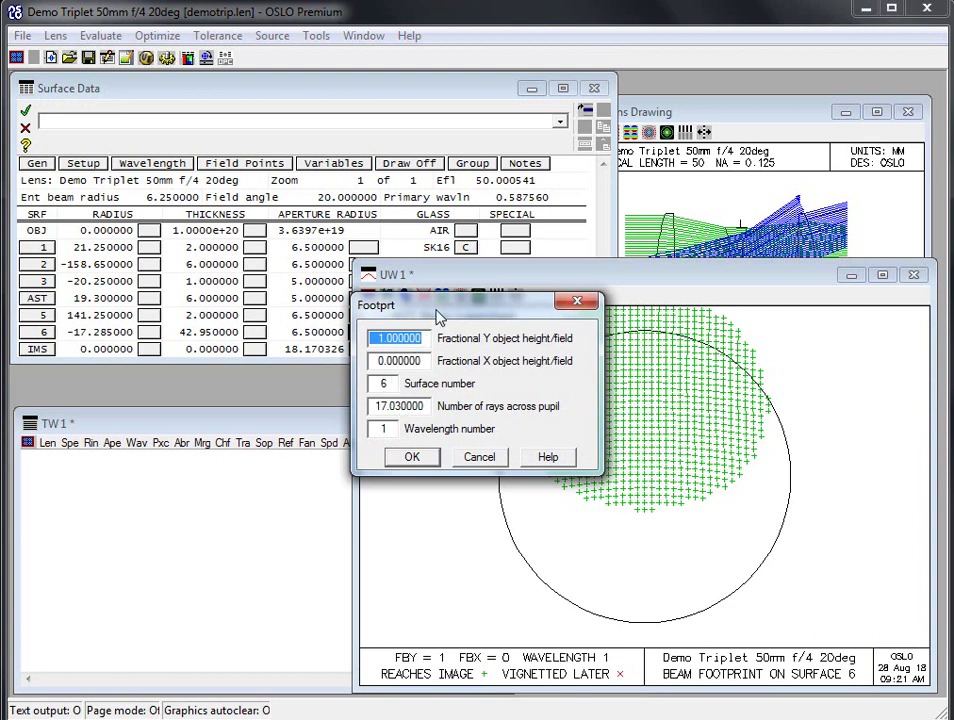
{"action": "type", "text": "0"}
{"action": "key", "text": "Return"}
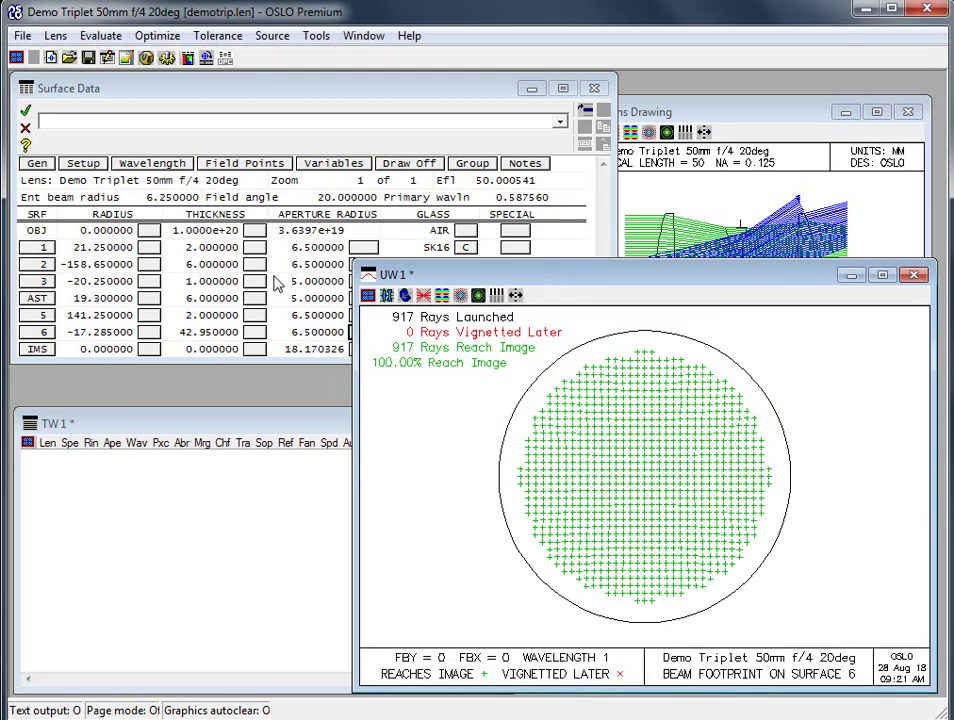
Replot the on-axis footprint with the surface number changed to 4.
{"action": "right_click", "coordinate": [423, 420]}
{"action": "left_click", "coordinate": [453, 451]}
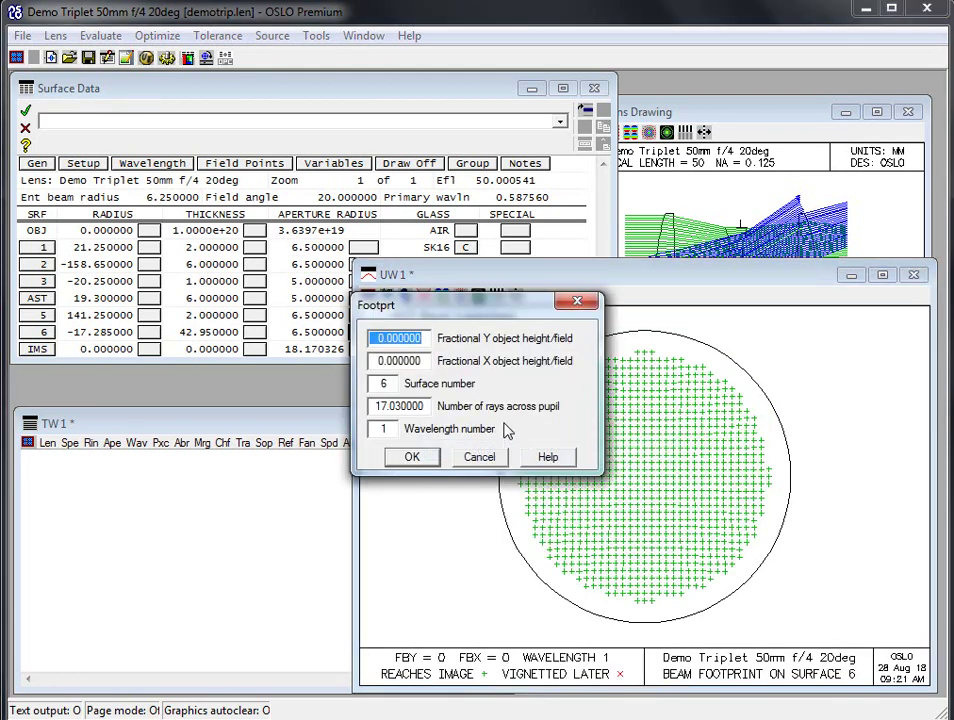
{"action": "double_click", "coordinate": [382, 383]}
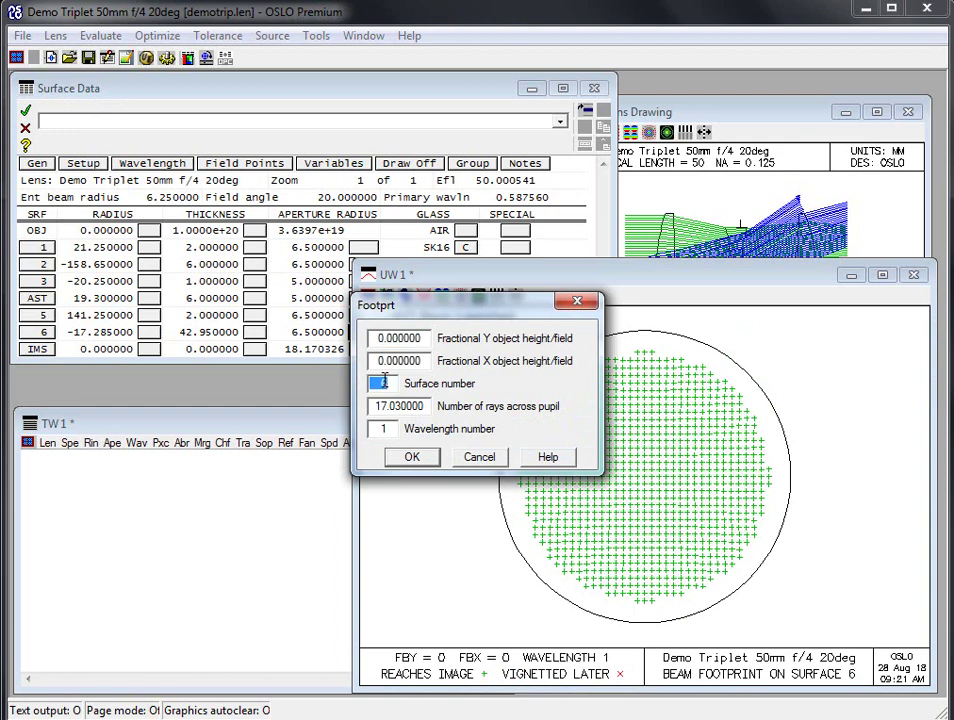
{"action": "type", "text": "4"}
{"action": "key", "text": "Return"}
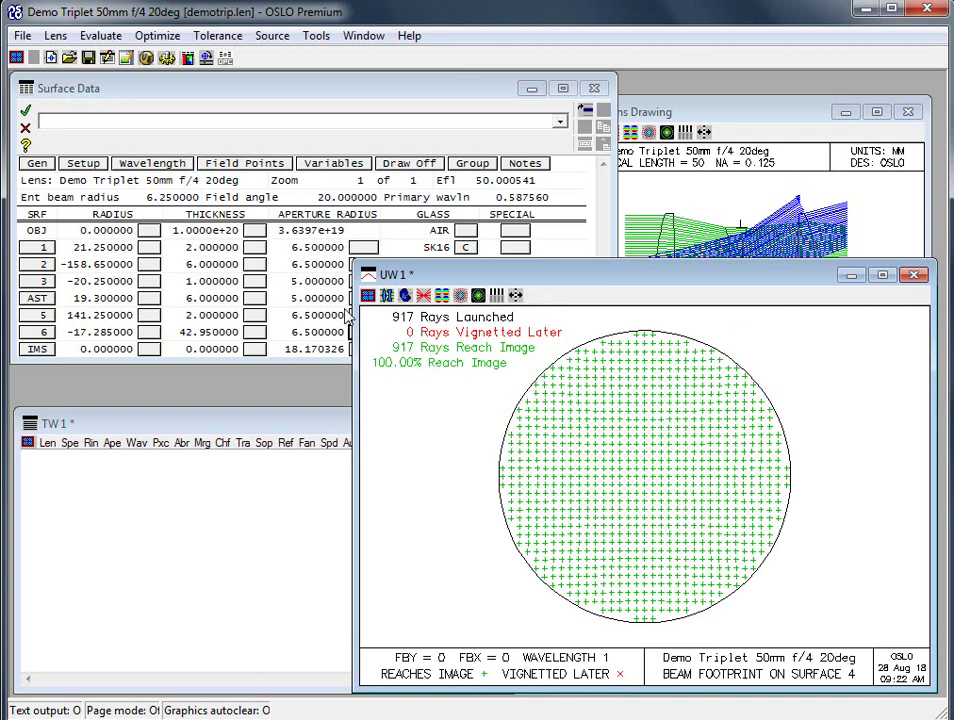
Plot beam footprint outlines on surface 1 for all field points, keeping field point 0.
{"action": "left_click", "coordinate": [99, 36]}
{"action": "mouse_move", "coordinate": [143, 38]}
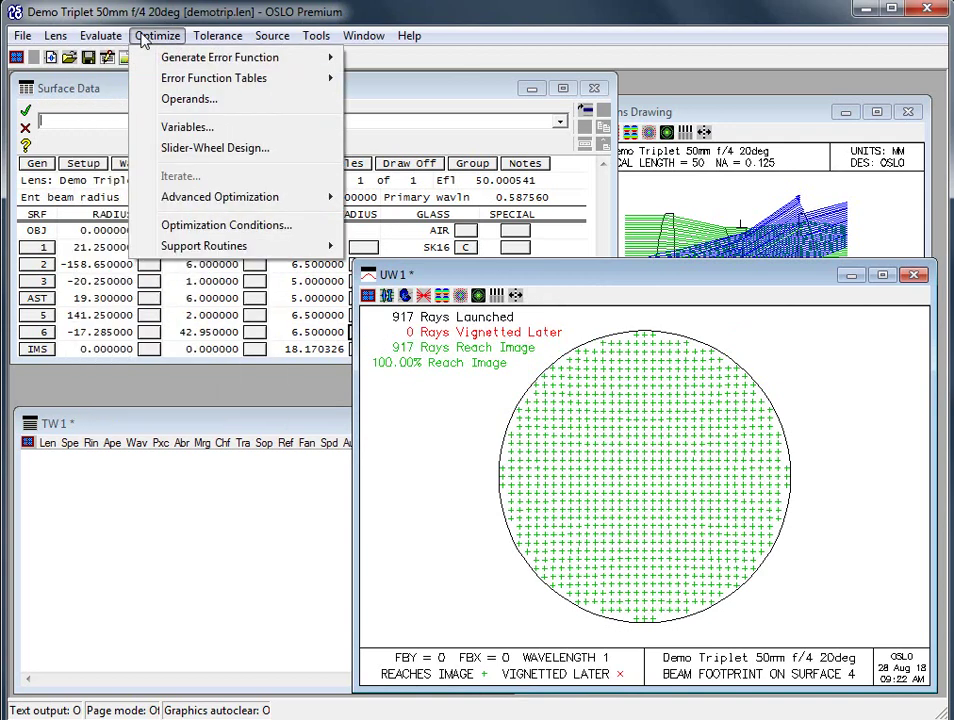
{"action": "mouse_move", "coordinate": [298, 247]}
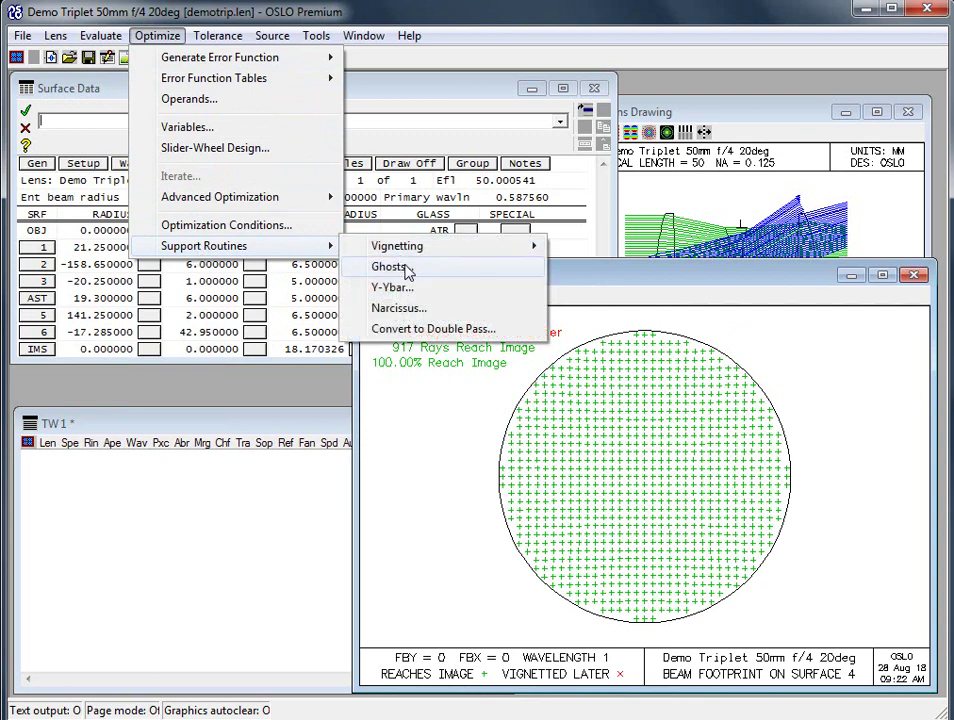
{"action": "mouse_move", "coordinate": [406, 249]}
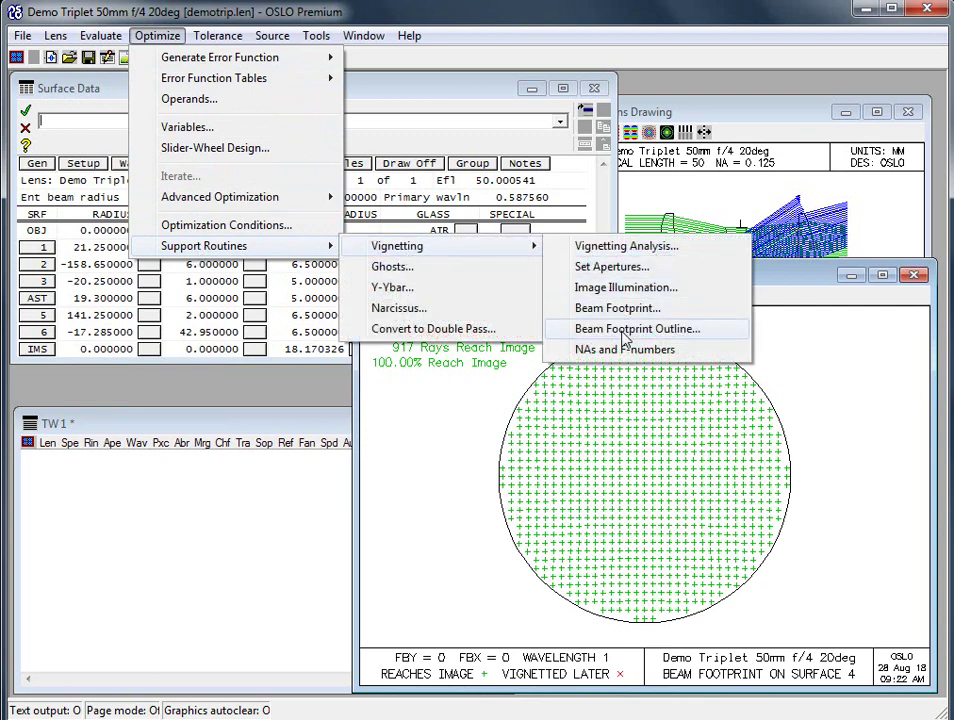
{"action": "left_click", "coordinate": [630, 329]}
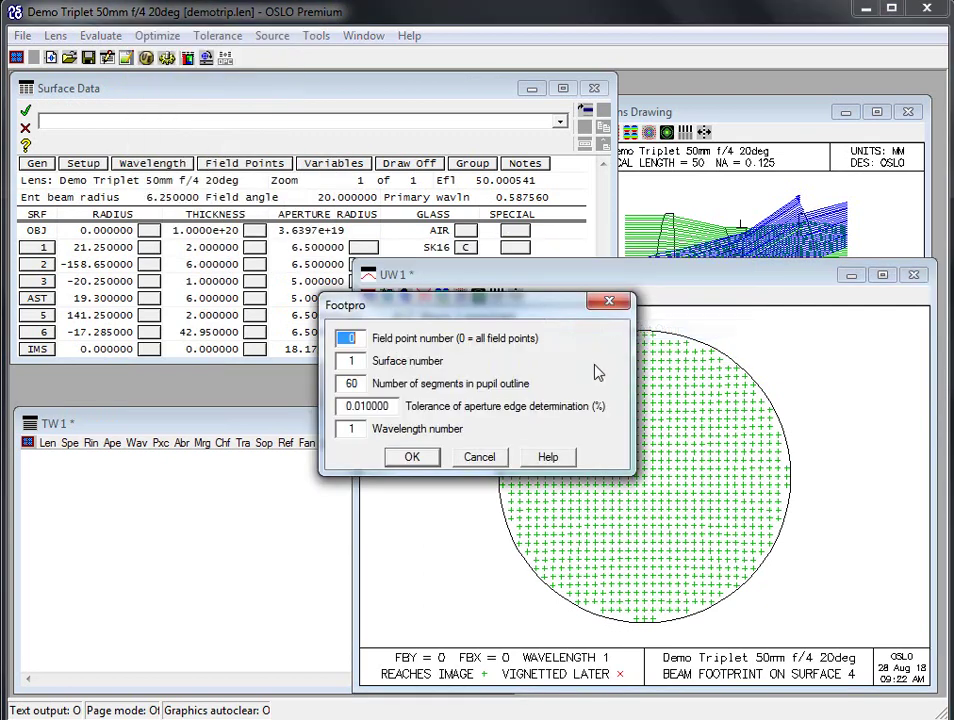
{"action": "left_click", "coordinate": [413, 459]}
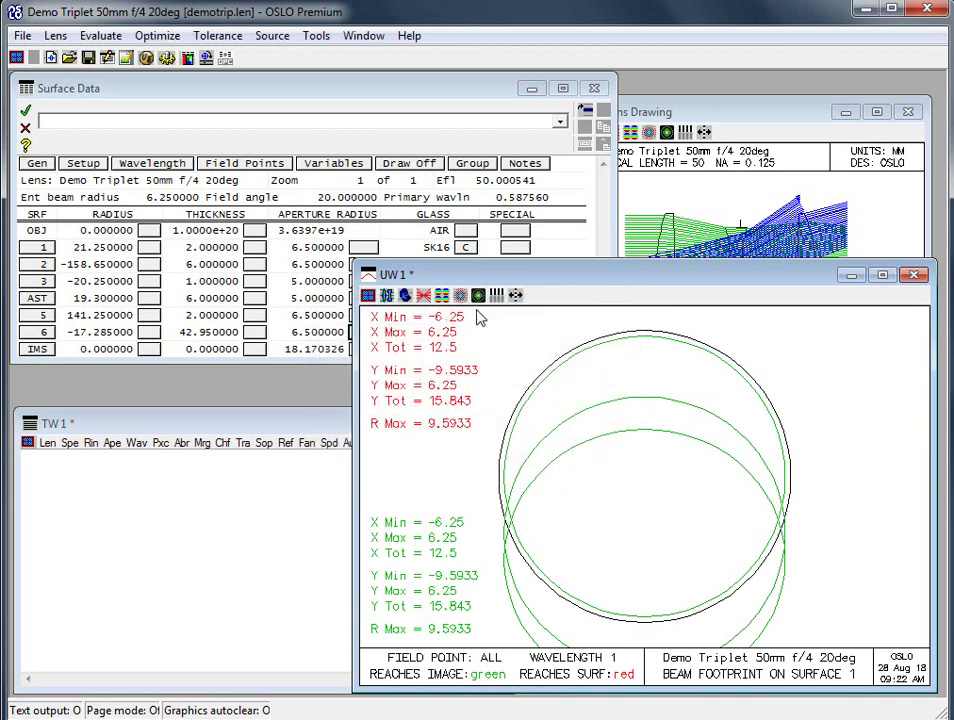
In Surface Data, set surface 1's aperture to Checked (K).
{"action": "left_click", "coordinate": [234, 91]}
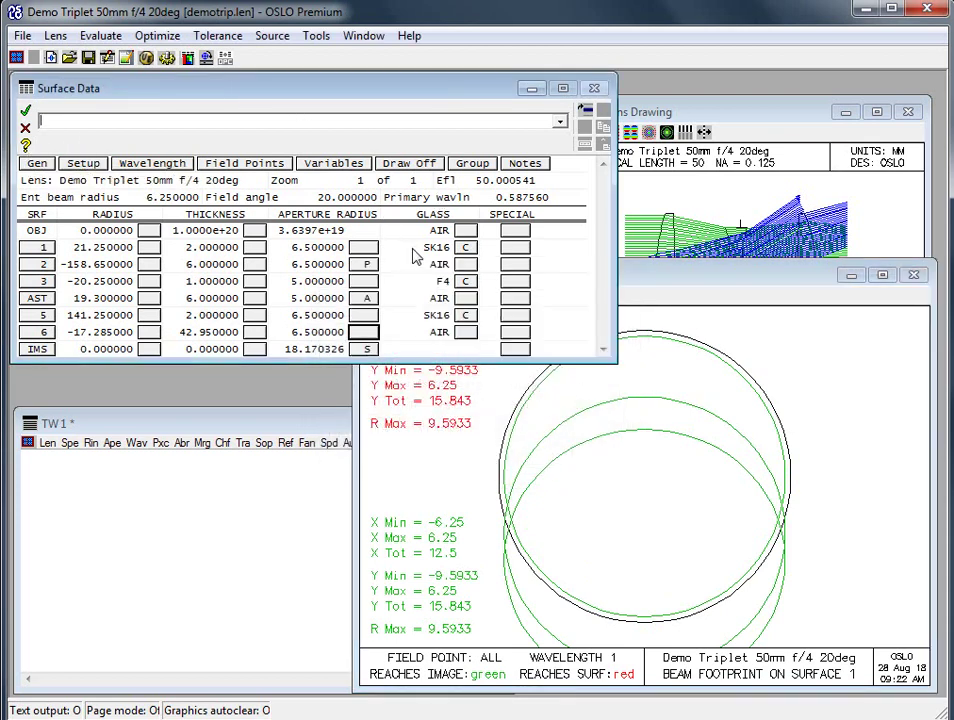
{"action": "left_click", "coordinate": [366, 250]}
{"action": "left_click", "coordinate": [462, 296]}
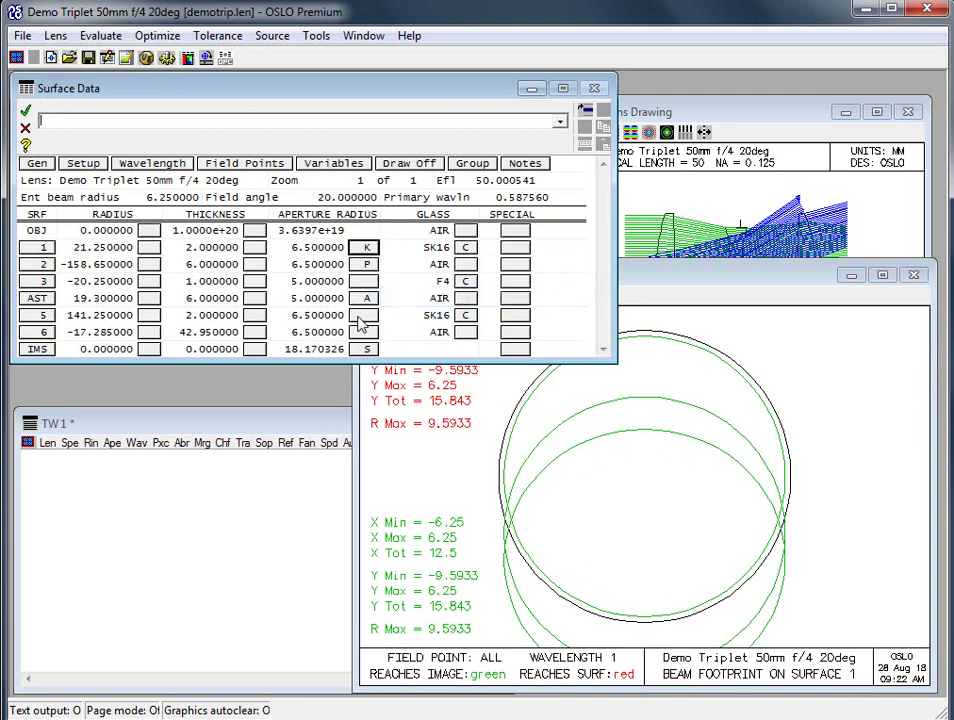
Set surface 6's aperture to Checked as well and view the updated lens drawing.
{"action": "left_click", "coordinate": [364, 336]}
{"action": "left_click", "coordinate": [428, 360]}
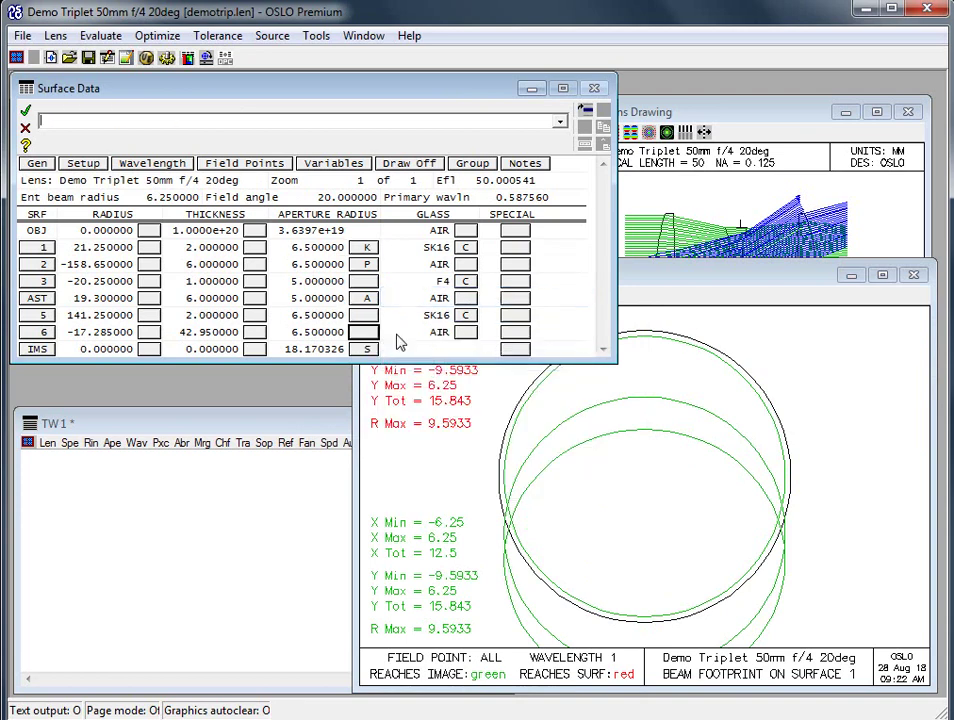
{"action": "left_click", "coordinate": [362, 336]}
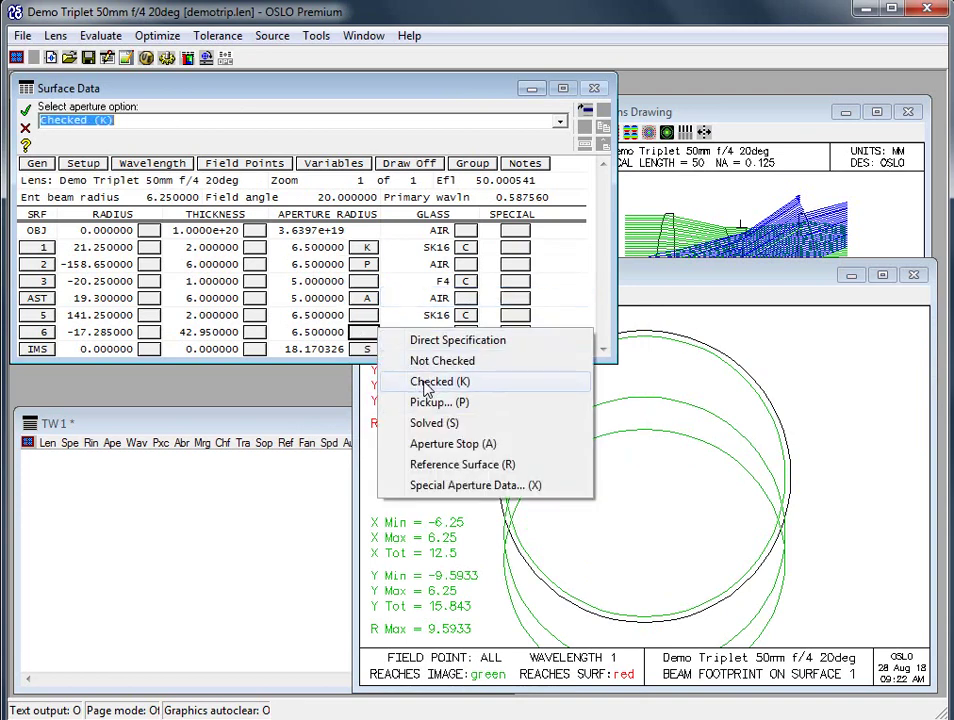
{"action": "left_click", "coordinate": [426, 379]}
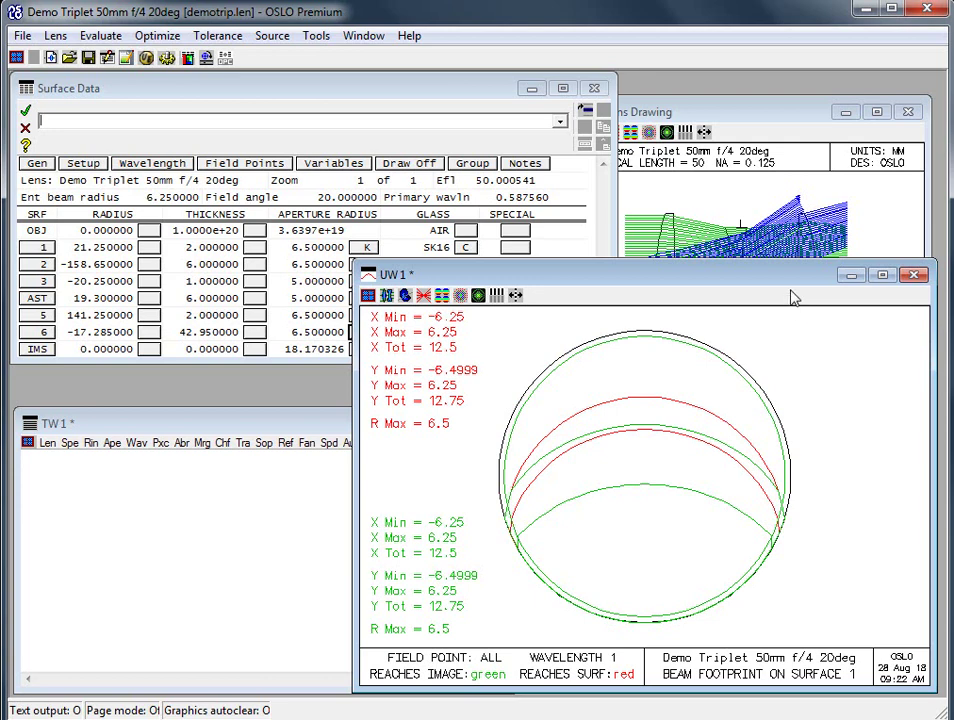
{"action": "left_click", "coordinate": [785, 124]}
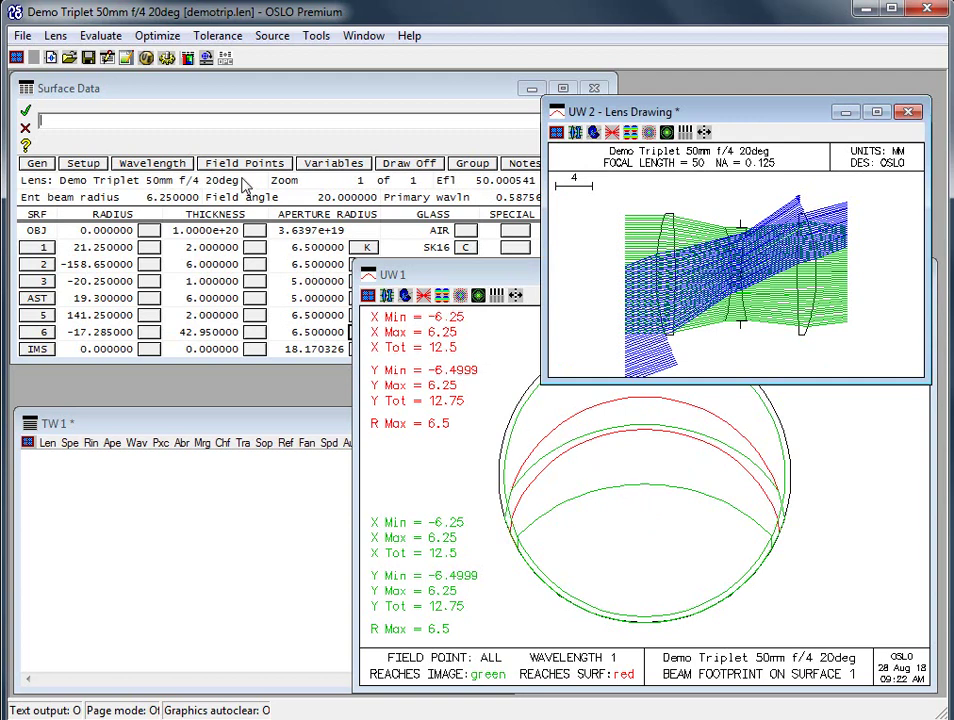
Load the Hubble space telescope lens hubble.len and list the available graphics tool sets.
{"action": "left_click", "coordinate": [69, 57]}
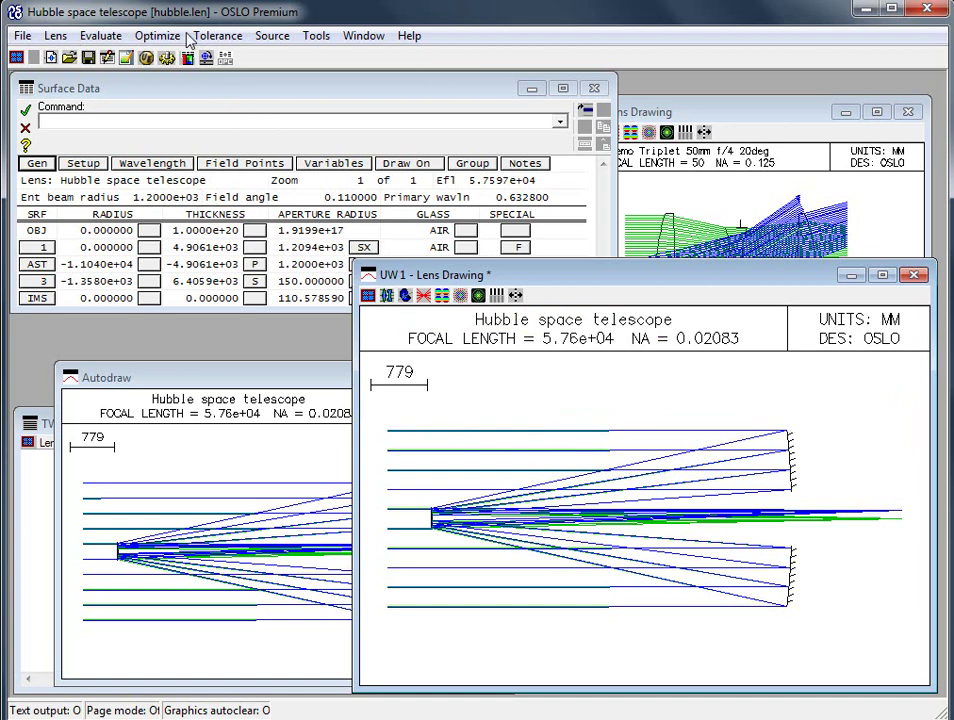
{"action": "left_click", "coordinate": [371, 296]}
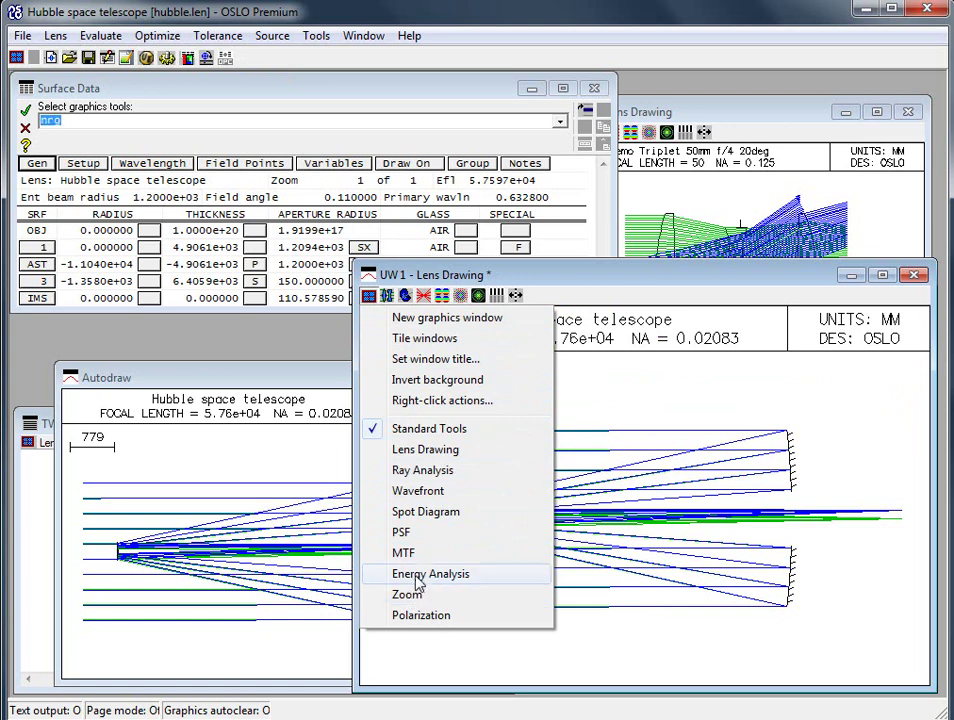
Switch to the Spot Diagram tool set and plot the Hubble's beam footprint, recalculated with new parameters.
{"action": "left_click", "coordinate": [413, 516]}
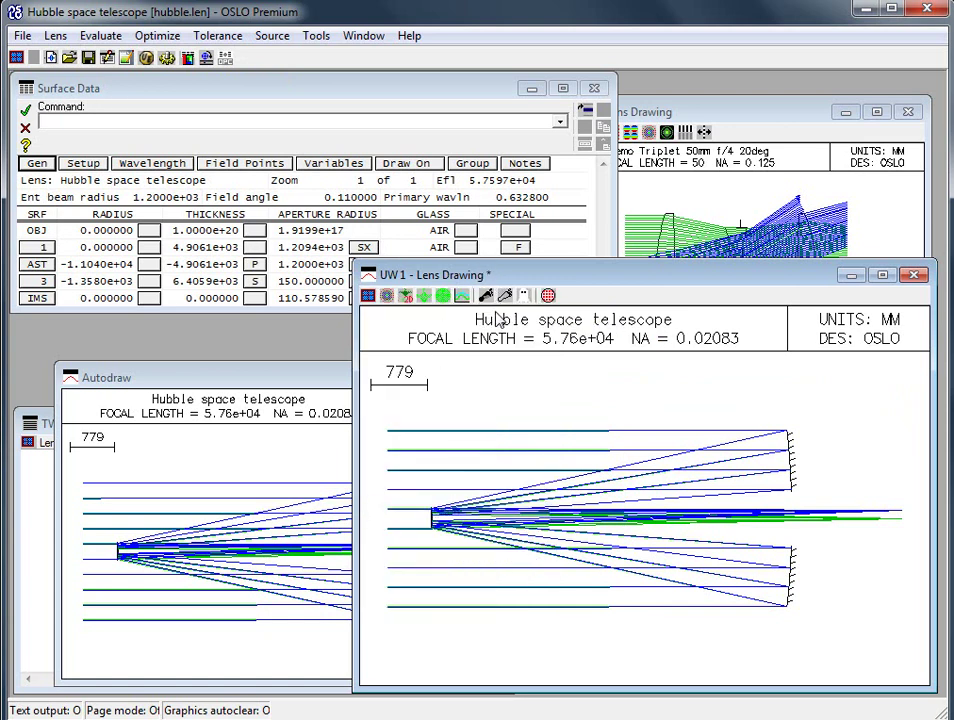
{"action": "left_click", "coordinate": [486, 296]}
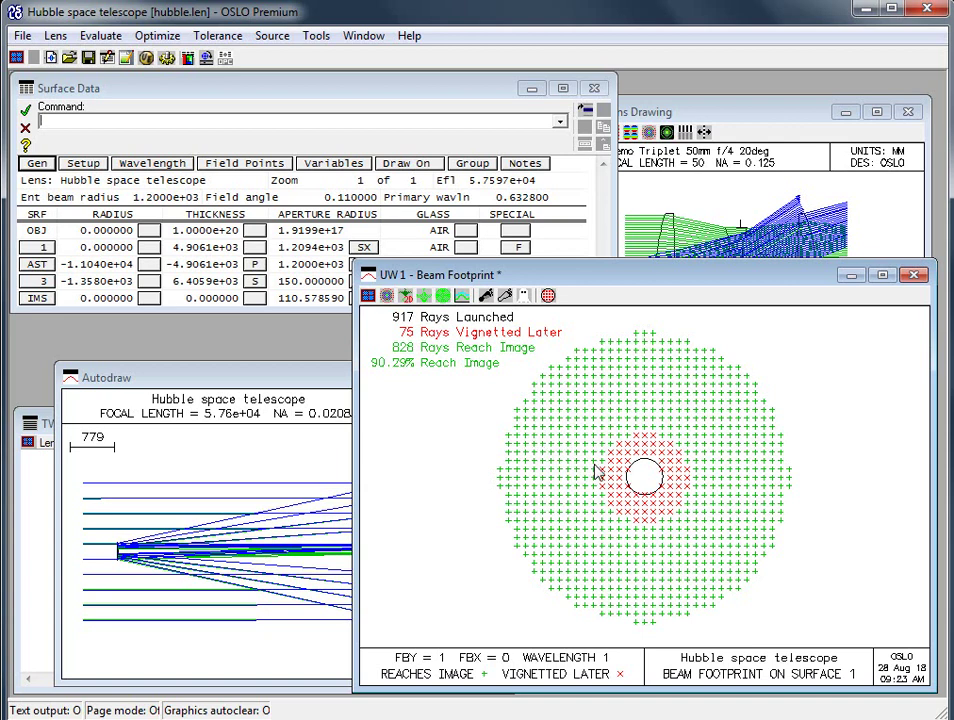
{"action": "right_click", "coordinate": [488, 441]}
{"action": "left_click", "coordinate": [549, 471]}
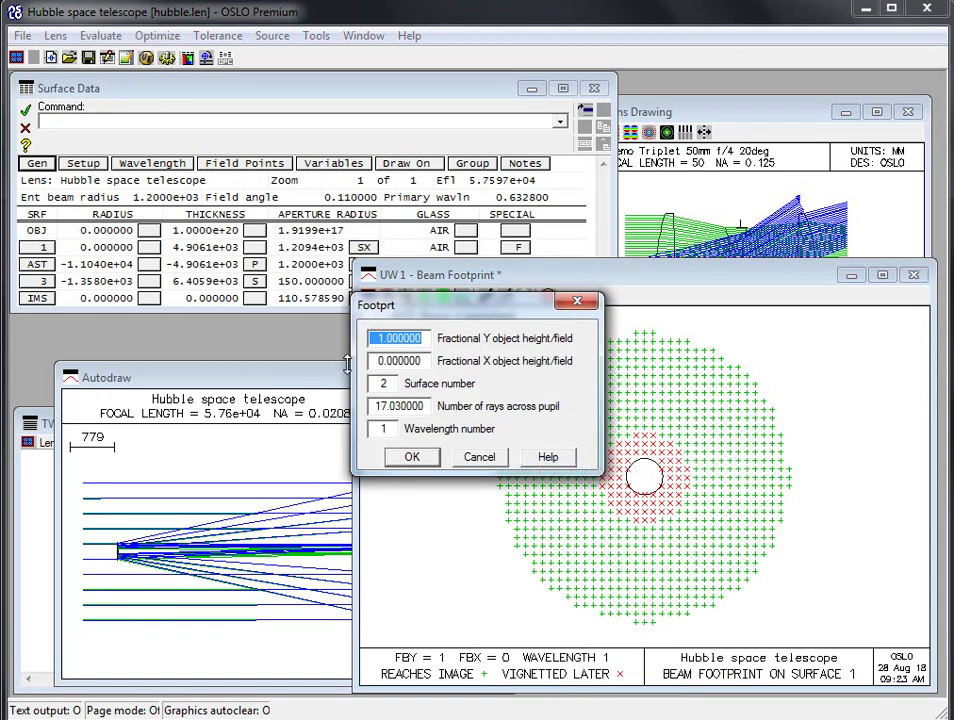
{"action": "left_click", "coordinate": [480, 457]}
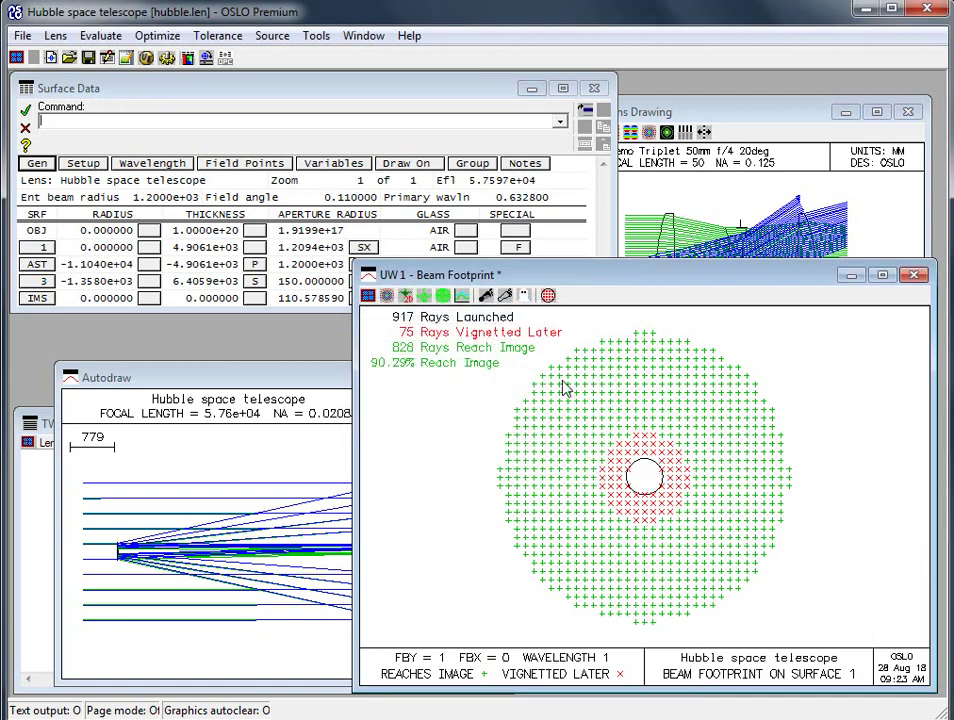
Redraw the Hubble lens drawing as a plan view, then return to the footprint plot.
{"action": "left_click", "coordinate": [676, 242]}
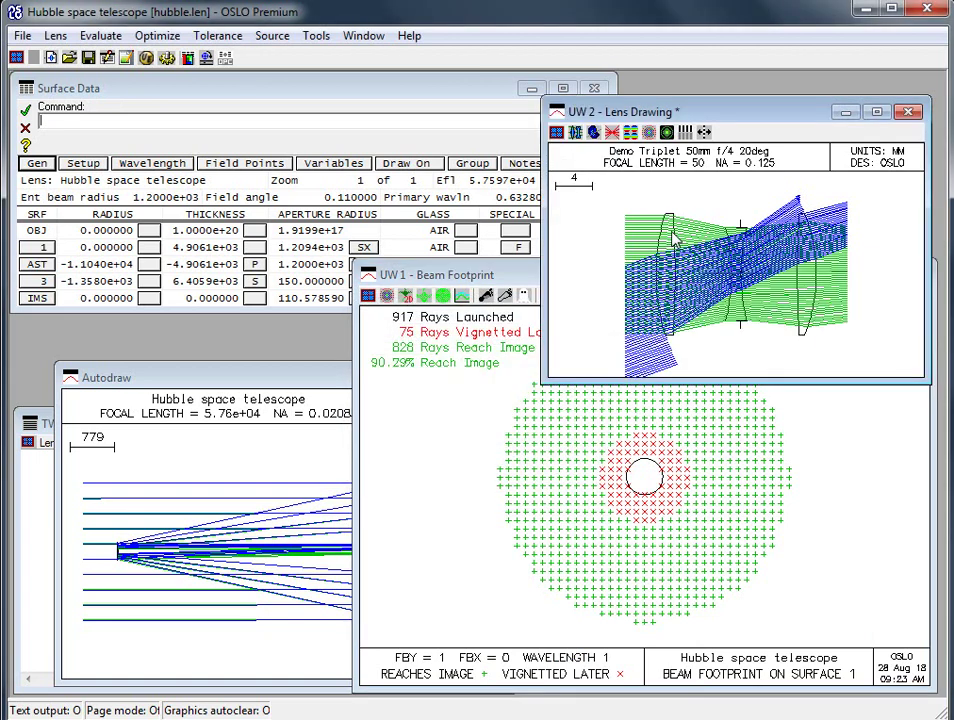
{"action": "left_click", "coordinate": [576, 133]}
{"action": "left_click", "coordinate": [608, 154]}
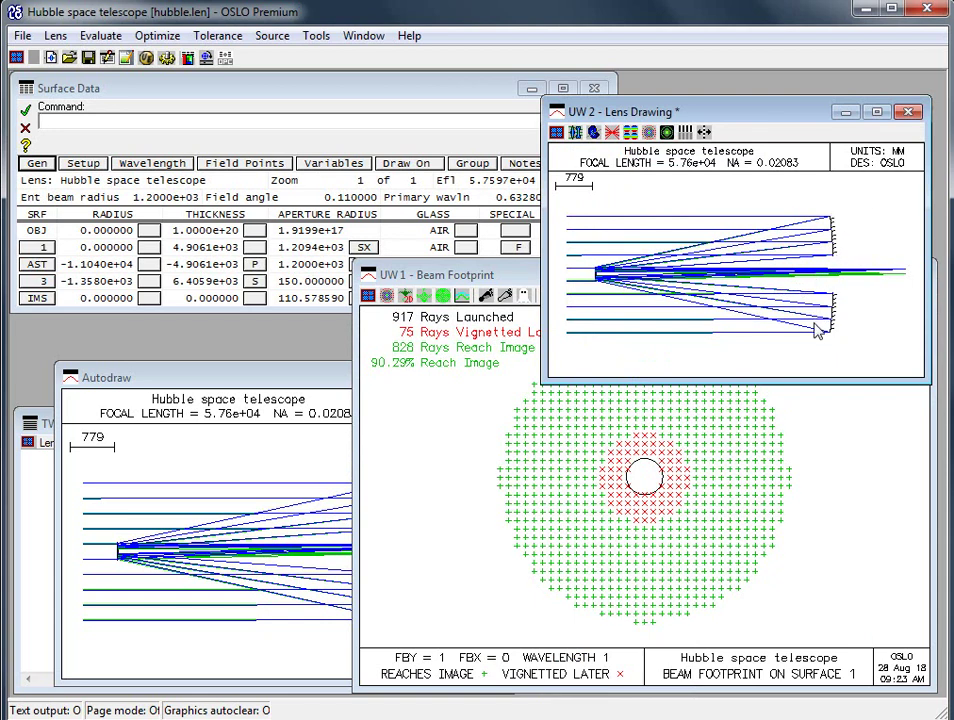
{"action": "left_click", "coordinate": [341, 122]}
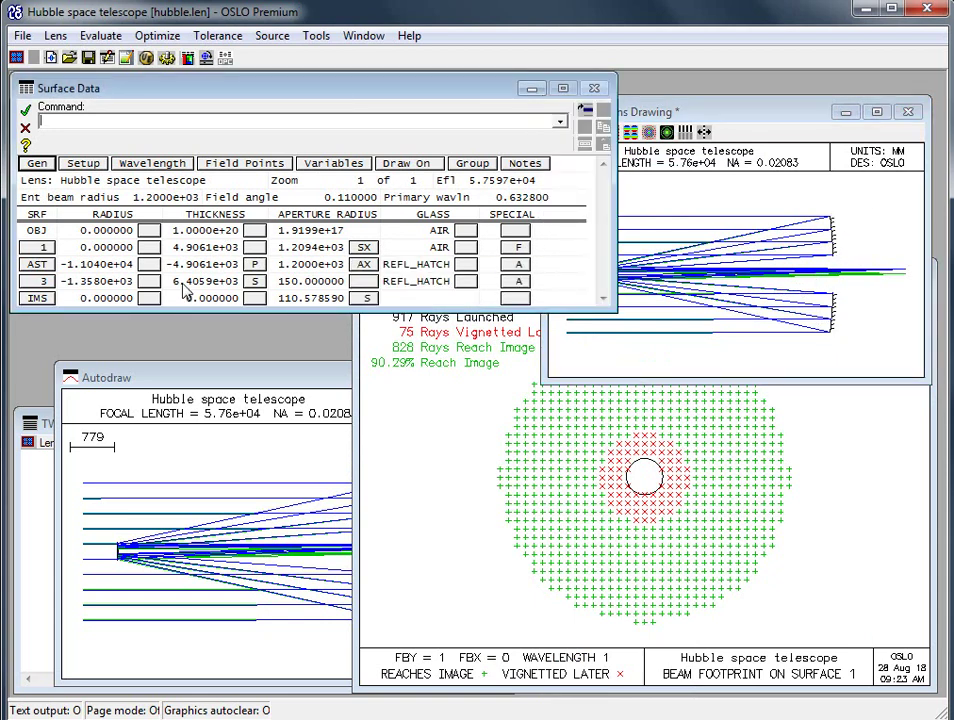
{"action": "left_click", "coordinate": [463, 445]}
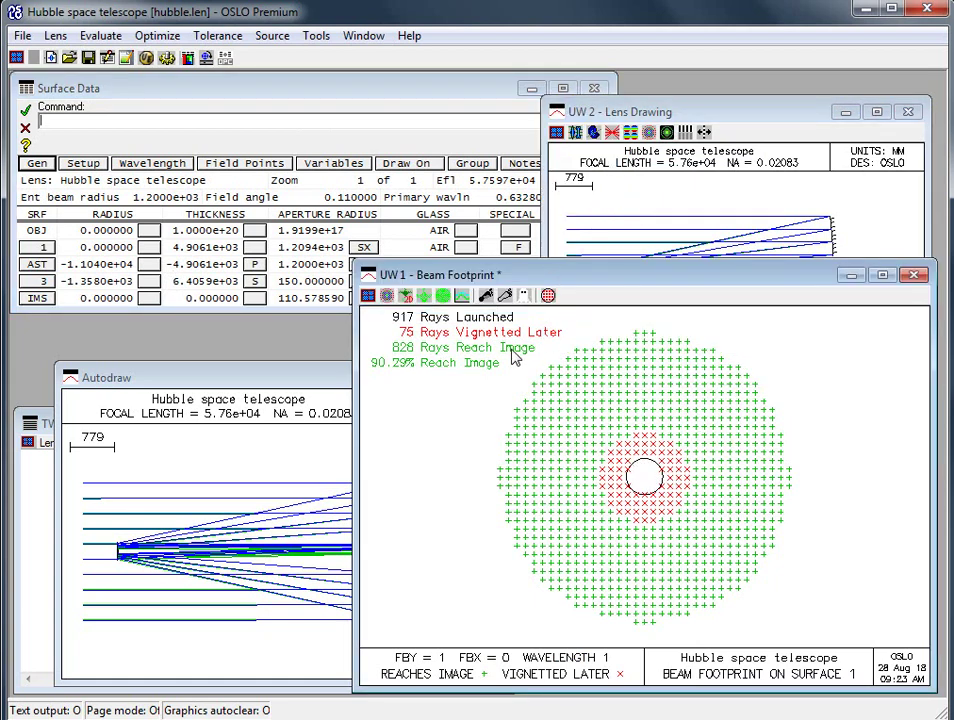
Recalculate the Hubble beam footprint with surface number 3, revealing the empty central obscuration.
{"action": "right_click", "coordinate": [522, 420]}
{"action": "left_click", "coordinate": [650, 441]}
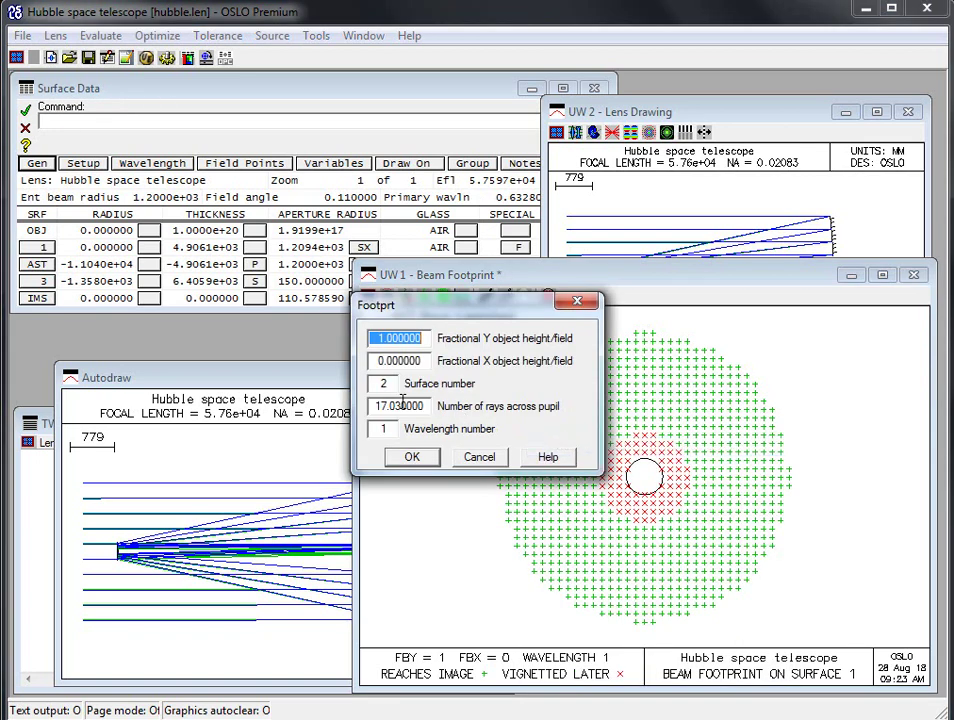
{"action": "double_click", "coordinate": [392, 384]}
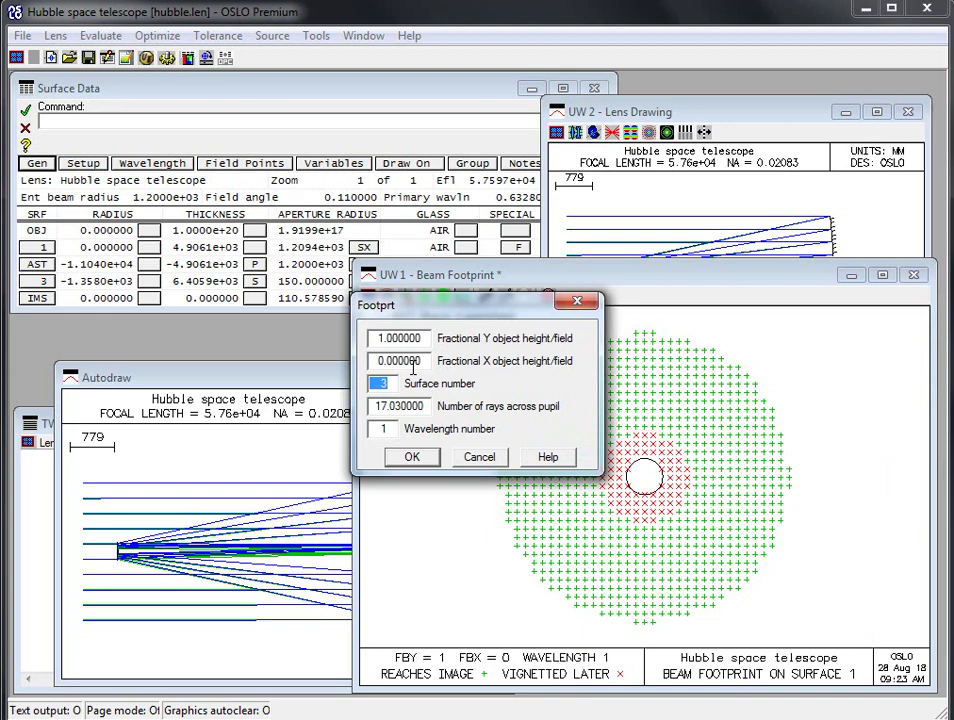
{"action": "key", "text": "Return"}
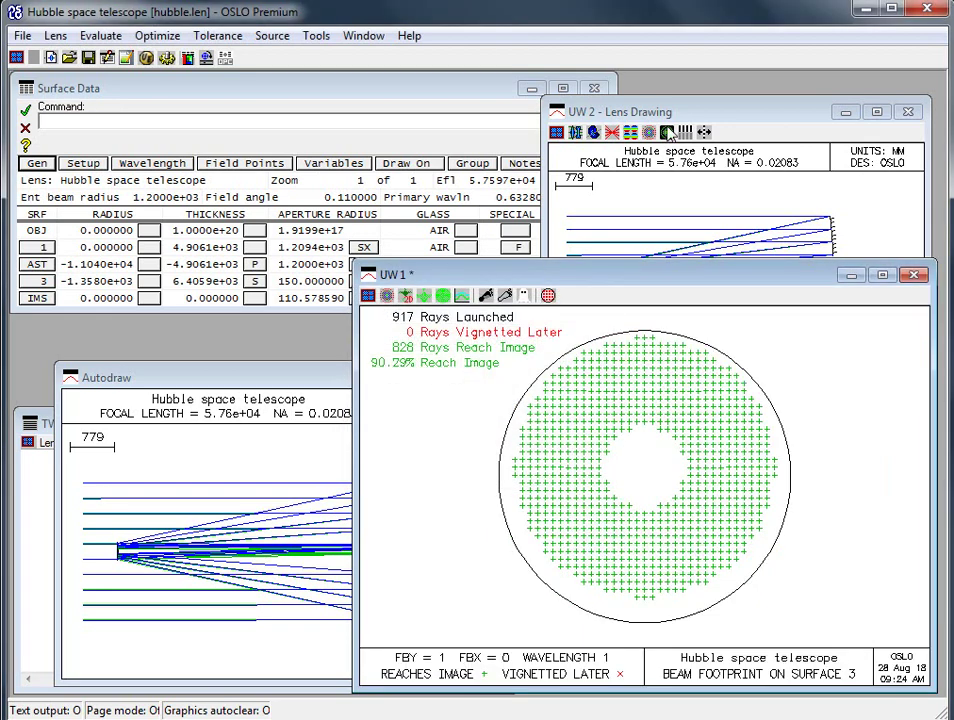
{"action": "left_click", "coordinate": [650, 188]}
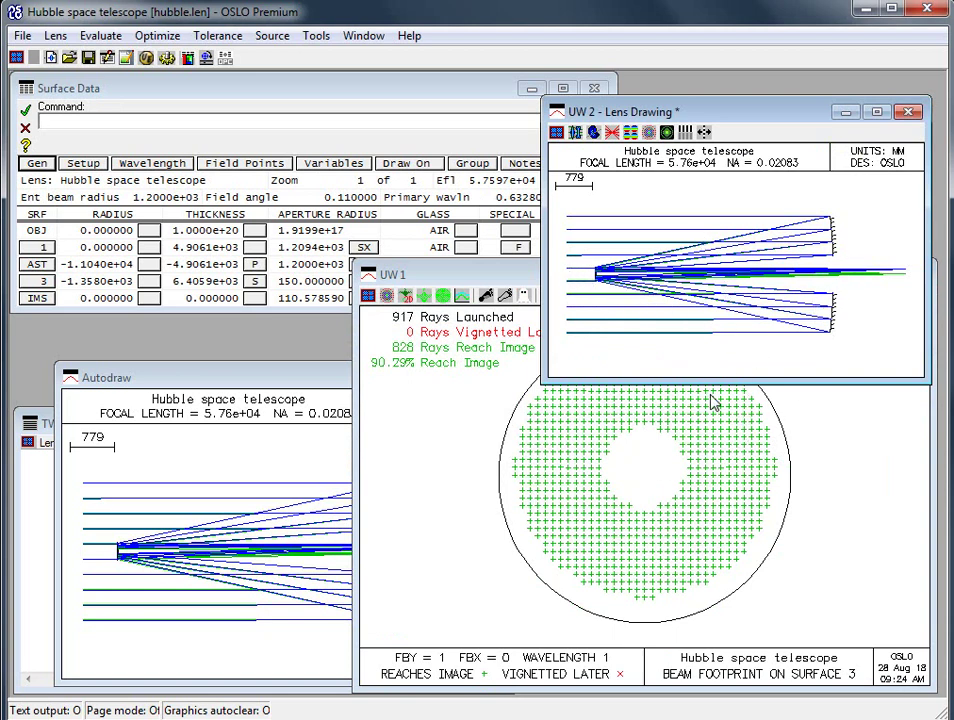
{"action": "left_click", "coordinate": [540, 466]}
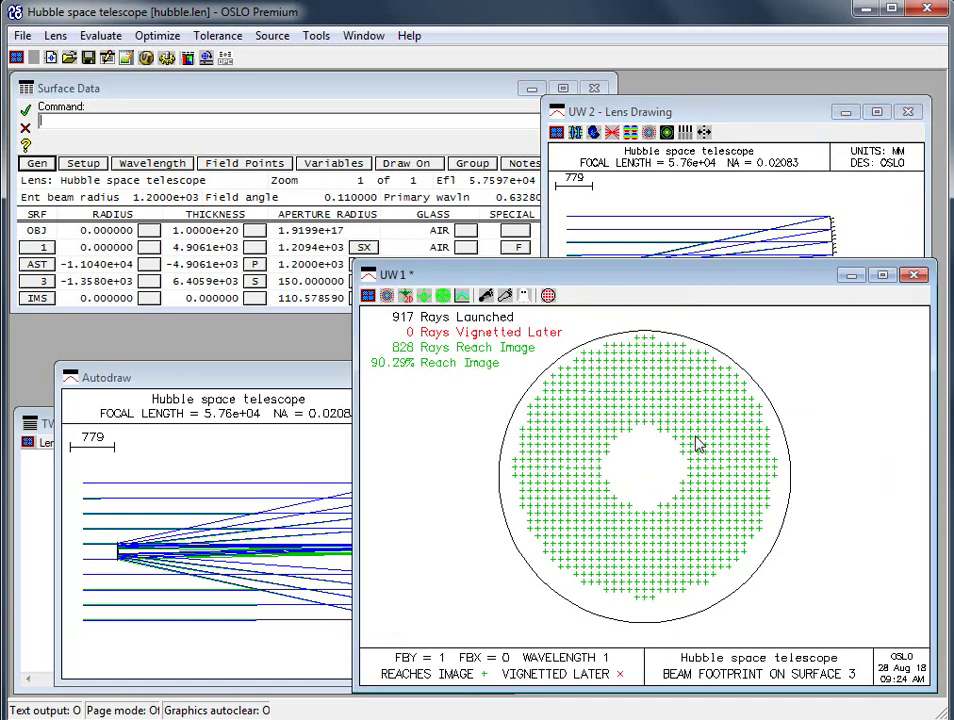